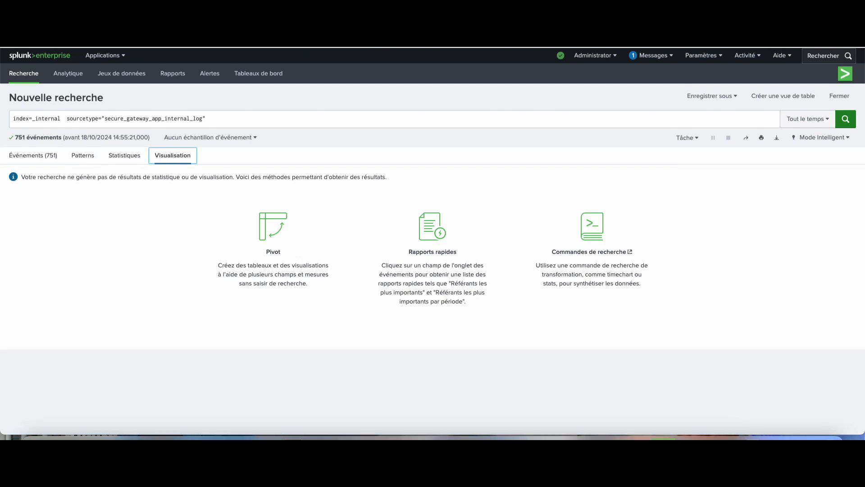
Step: Search sourcetype scheduler and view it as visualisation, statistics, then its 6 events
drag(101, 119, 13, 119)
click(205, 119)
key(BackSpace)
key(BackSpace)
key(BackSpace)
key(BackSpace)
key(BackSpace)
key(BackSpace)
key(BackSpace)
key(BackSpace)
key(BackSpace)
key(BackSpace)
key(BackSpace)
key(BackSpace)
key(BackSpace)
key(BackSpace)
key(BackSpace)
key(BackSpace)
key(BackSpace)
key(BackSpace)
key(BackSpace)
key(BackSpace)
text(sc)
key(Down)
key(Down)
key(Up)
key(Return)
key(Return)
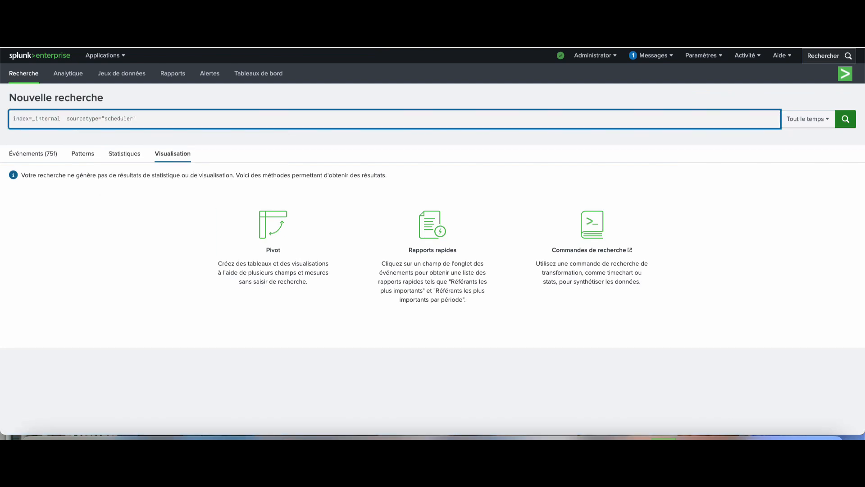
click(168, 156)
click(120, 155)
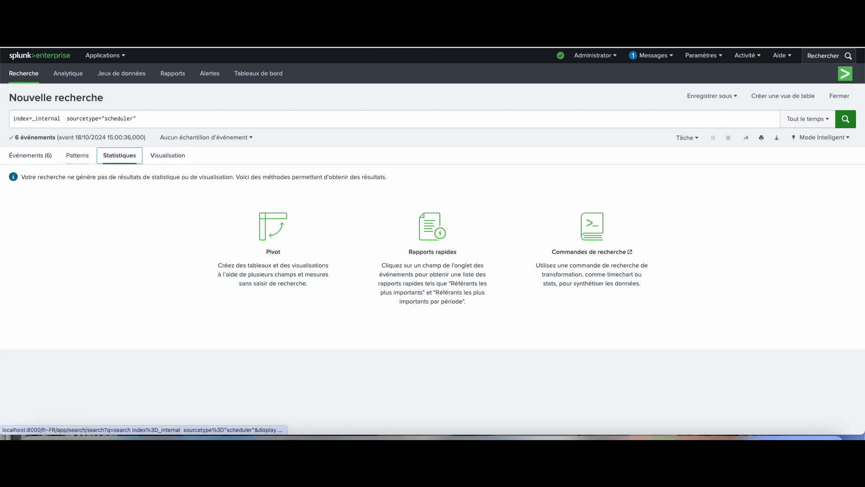
click(31, 155)
Step: Search sourcetype mongod and chart the top values of splunk_server
click(149, 119)
key(BackSpace)
key(BackSpace)
key(BackSpace)
key(BackSpace)
key(BackSpace)
key(BackSpace)
key(BackSpace)
key(BackSpace)
key(BackSpace)
key(BackSpace)
key(BackSpace)
key(Down)
key(Down)
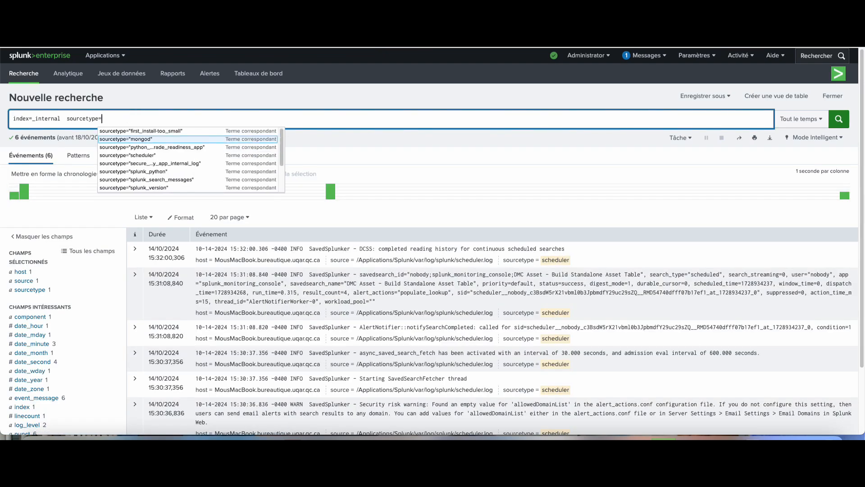
key(Return)
key(Return)
click(23, 281)
scroll(45, 315, down, 6)
click(34, 127)
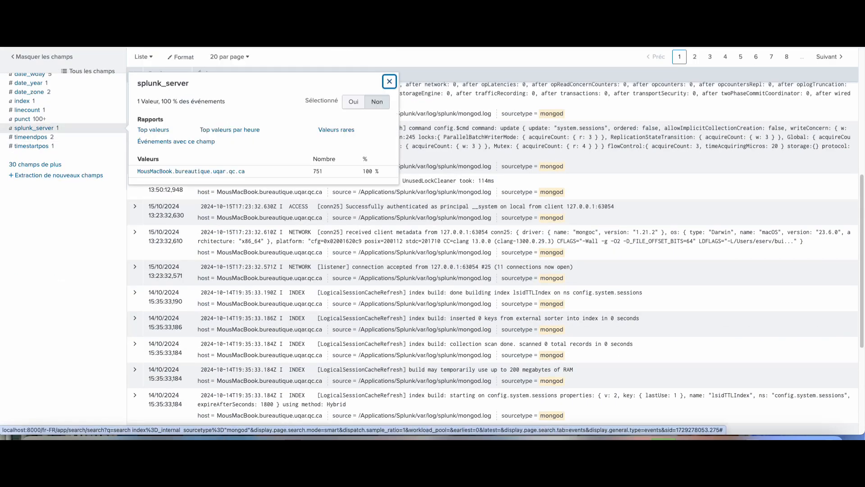
click(153, 129)
Step: Browse the time range options, then drill into the events behind the splunk_server bar
click(807, 118)
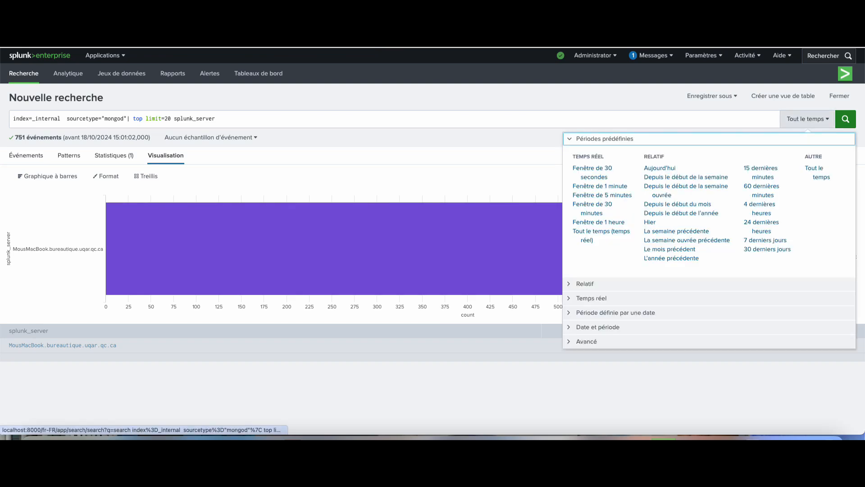
click(597, 326)
click(591, 168)
click(604, 139)
click(388, 266)
Step: Search sourcetype splunk_python, start a new search from its value, then go to Analytique
click(209, 119)
drag(287, 118, 102, 119)
key(BackSpace)
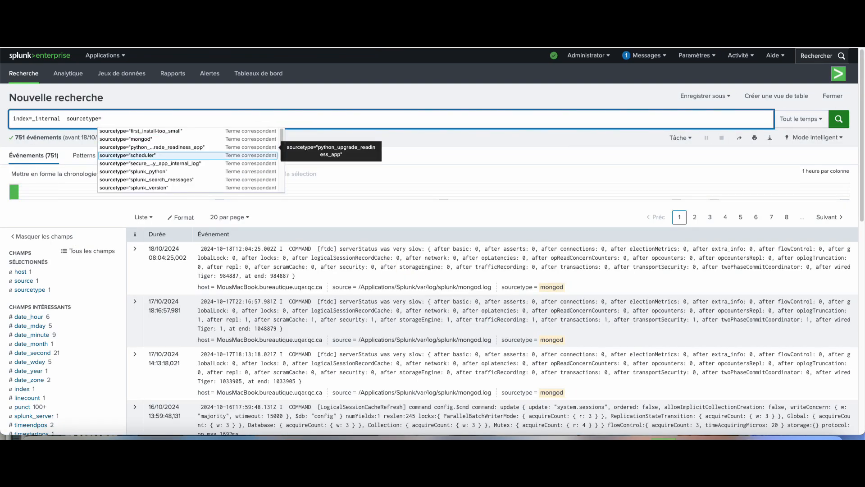
click(153, 172)
key(Return)
scroll(450, 293, down, 4)
click(555, 154)
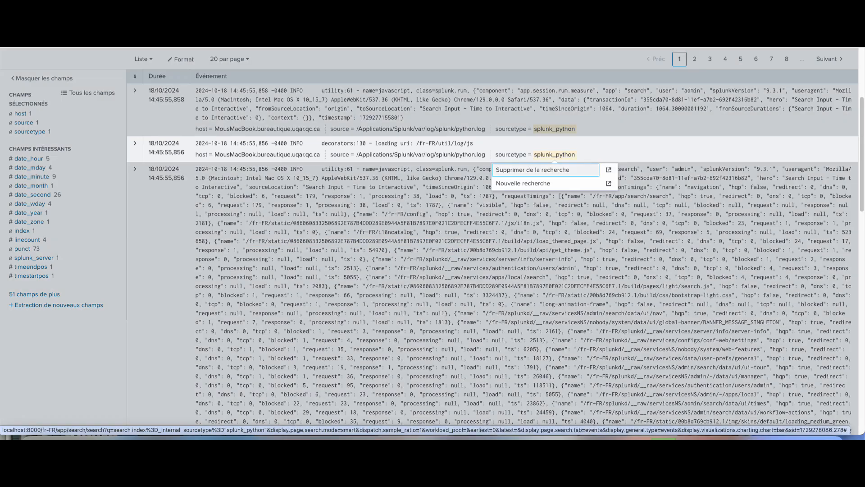
click(540, 182)
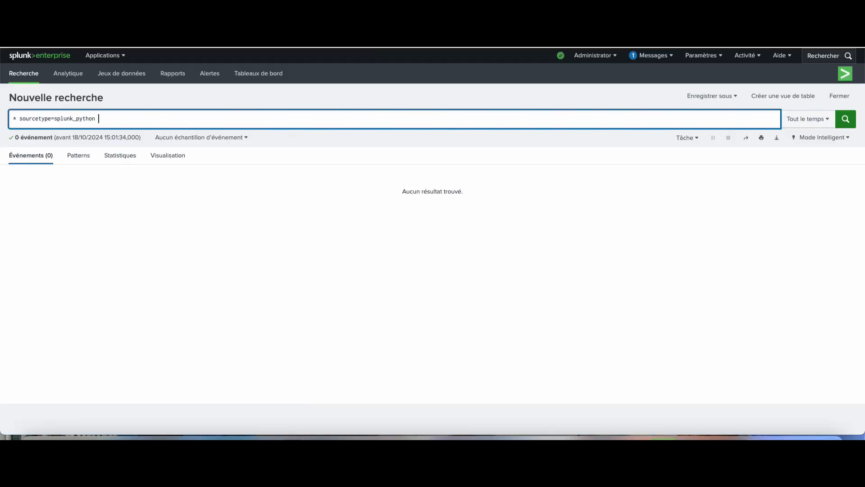
click(68, 74)
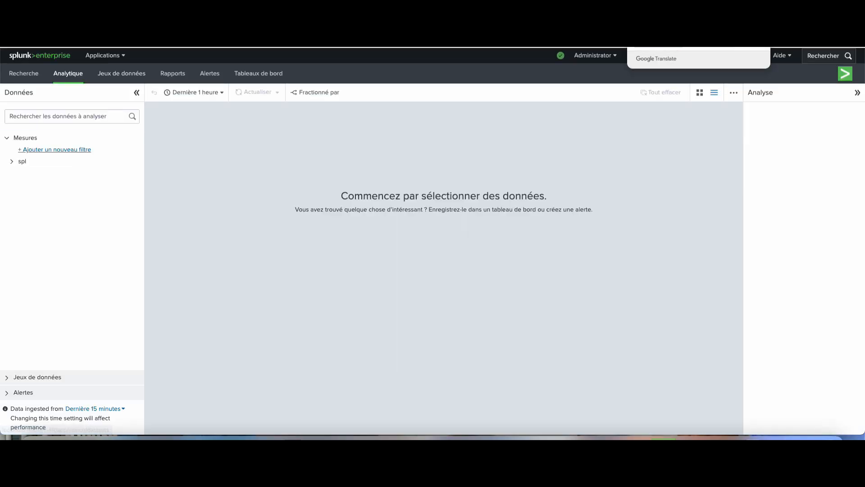
Step: Search sourcetype splunk_version and view its visualisation and patterns before returning to the single event
click(121, 74)
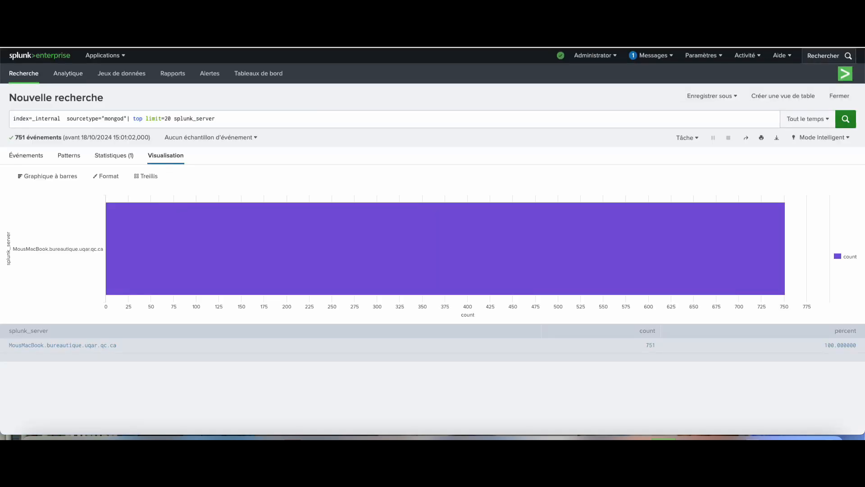
click(106, 118)
key(shift+End)
key(BackSpace)
key(BackSpace)
key(BackSpace)
text(=)
key(Up)
key(Up)
key(Up)
key(Up)
key(Up)
key(Up)
key(Up)
key(Up)
key(Return)
key(Return)
click(166, 155)
click(77, 156)
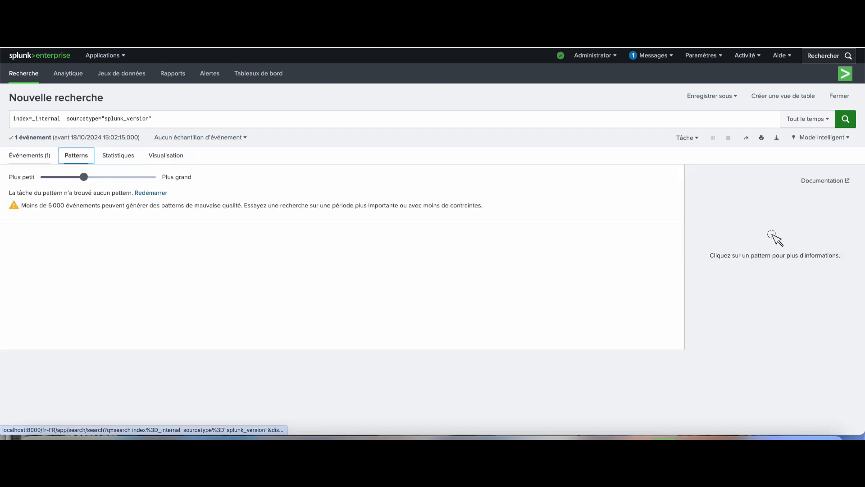
click(30, 156)
Step: Chart the top VERSION values and filter the events to version 9.3.1
click(22, 326)
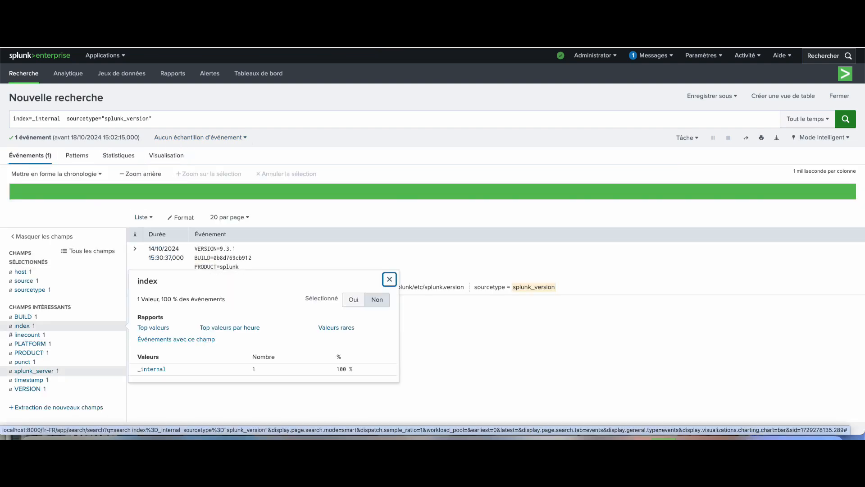
click(27, 388)
click(153, 369)
click(206, 249)
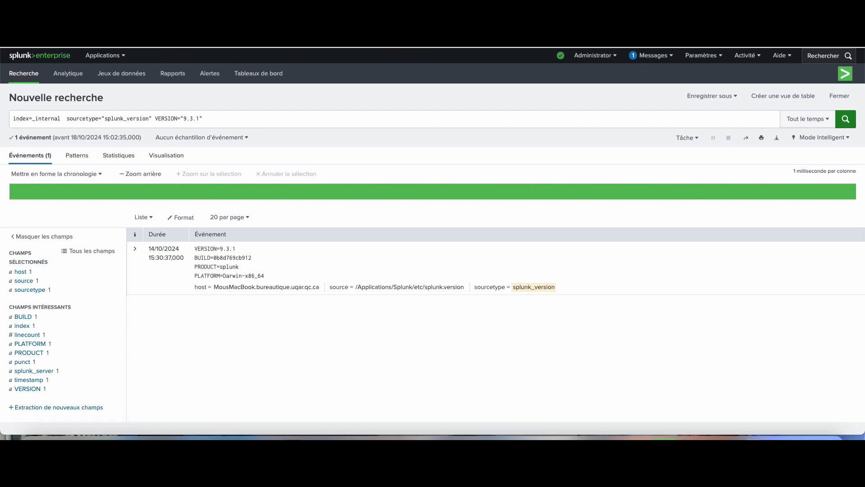
Step: Log out via Administrator > Déconnexion and enter the admin username on the sign-in page
click(594, 55)
click(626, 108)
text(admin)
key(Tab)
Step: Sign in with the password, open Splunk Secure Gateway and save ImpartialAwardsExcellence as the deployment name
text(splunk)
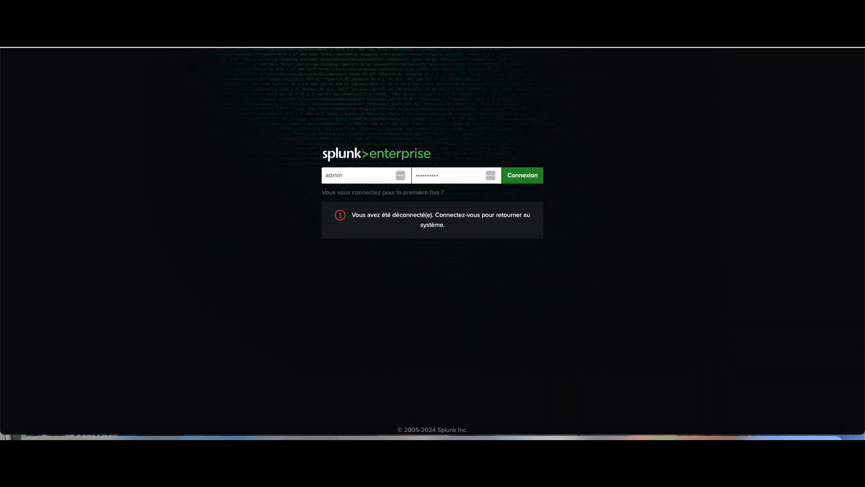
key(Return)
click(105, 55)
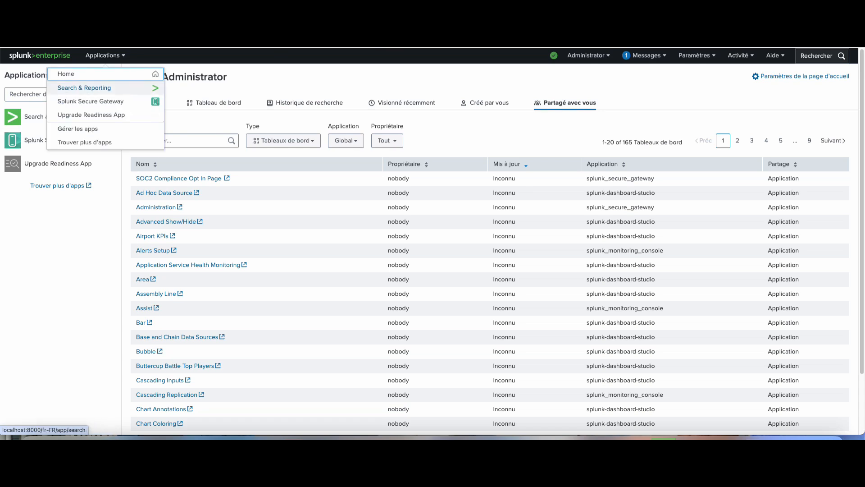
click(90, 101)
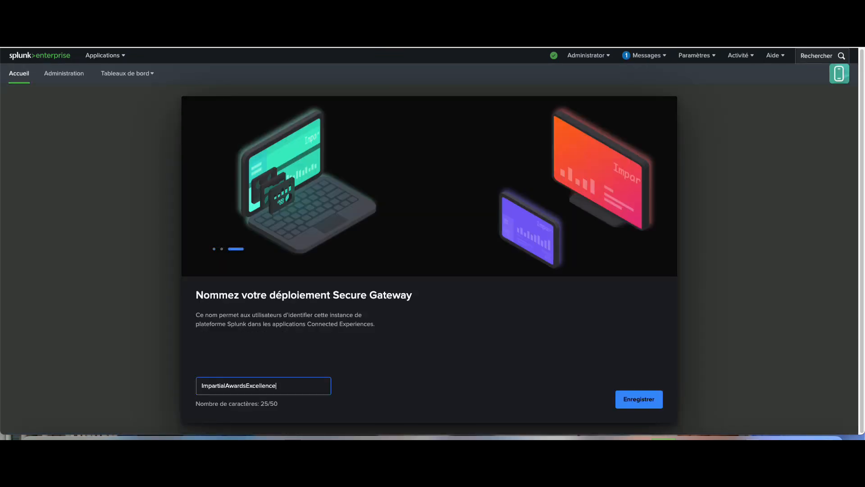
click(639, 399)
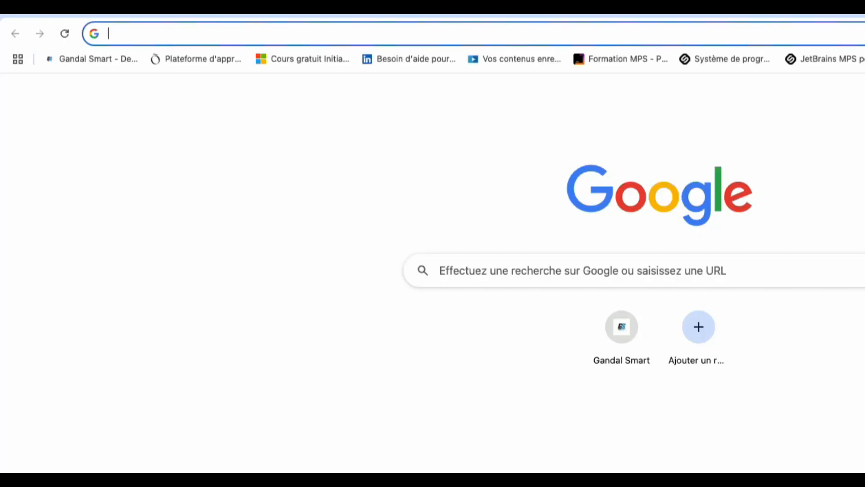
Step: Search Google for 'splunk entreprise download' from the Chrome address bar
text(sp)
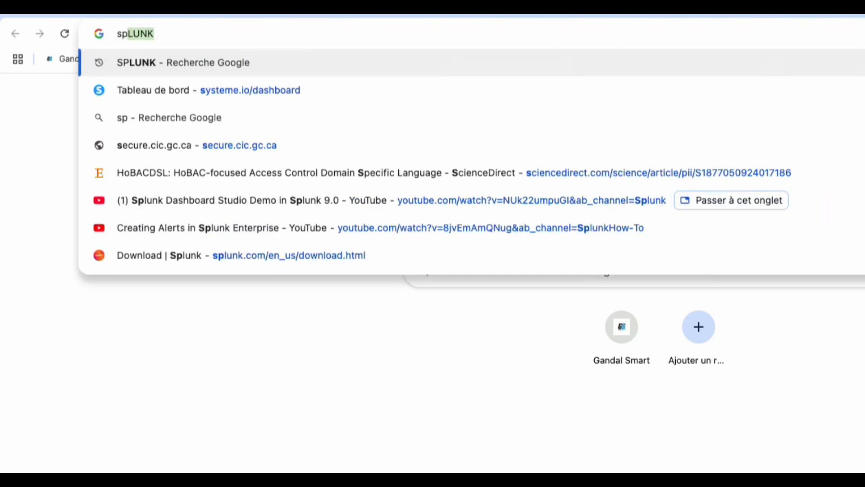
text(lunk )
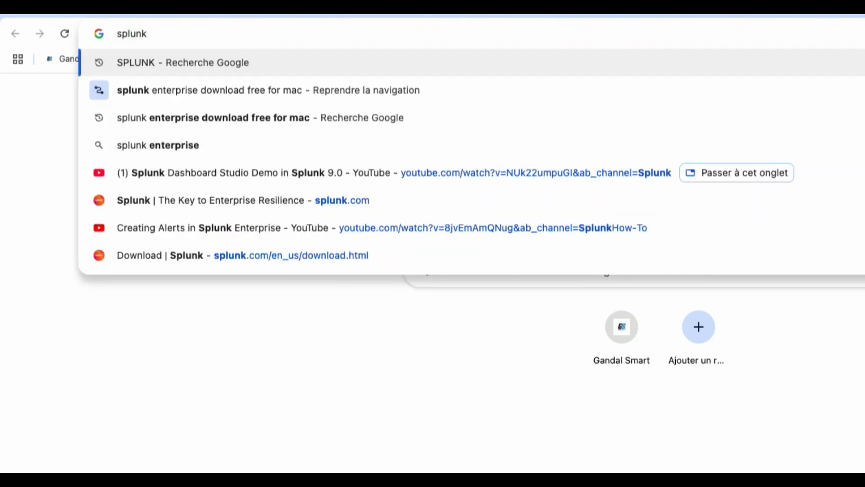
text(ent)
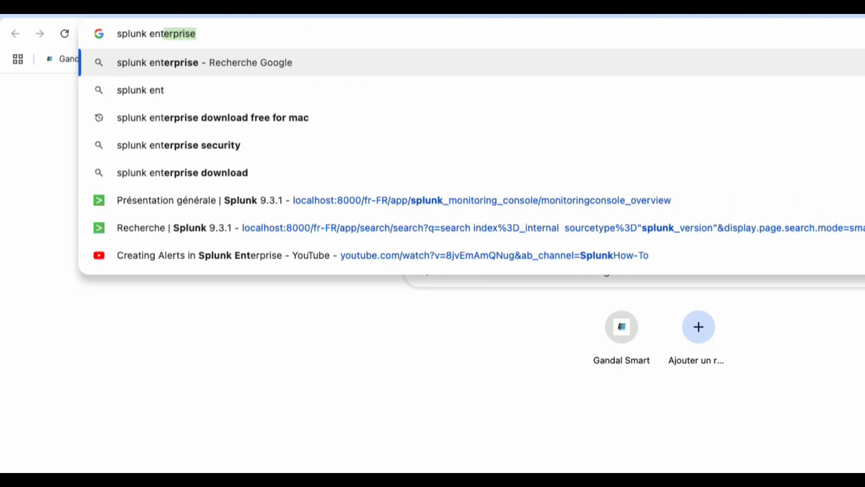
text(reprise)
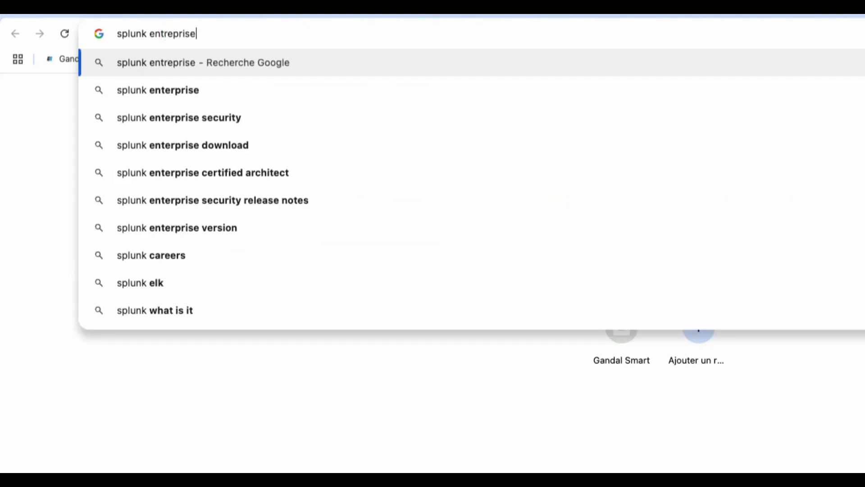
text( d)
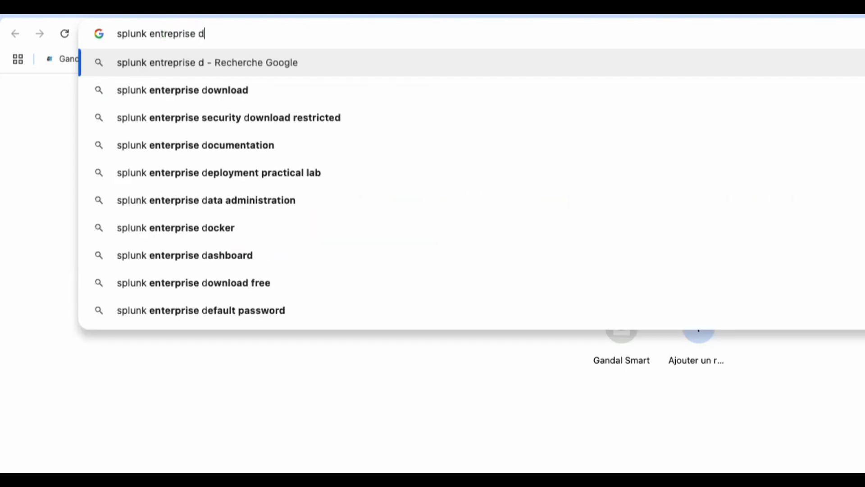
text(ownloa)
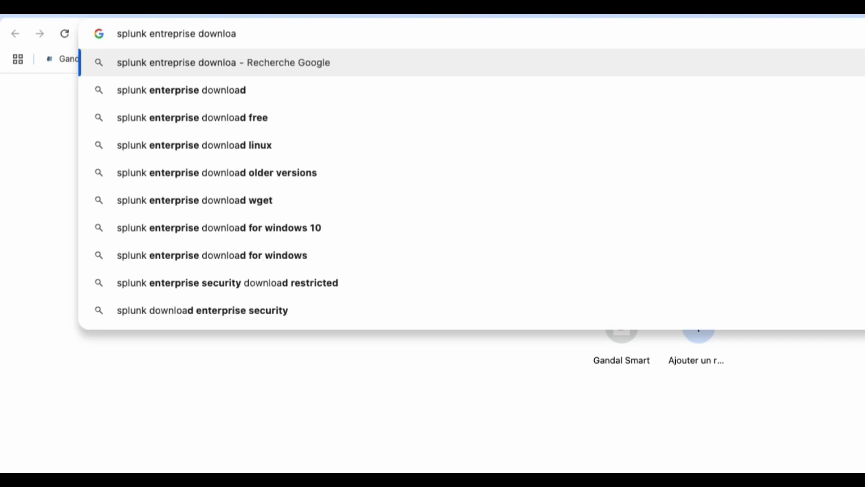
text(d)
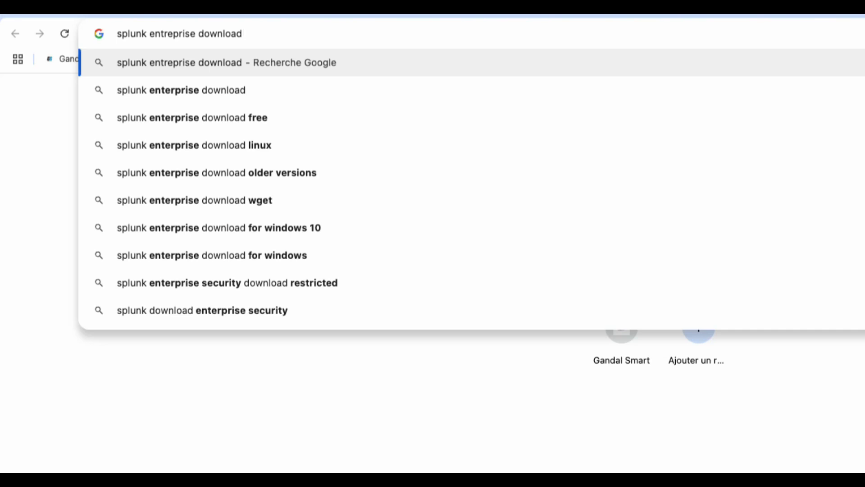
key(Return)
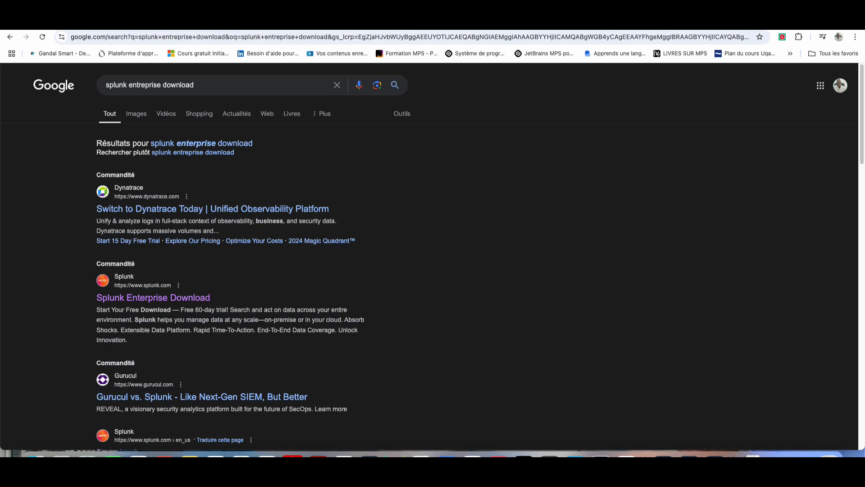
Step: Scroll the results down to splunk.com's Download page listing Splunk Enterprise 9.3.1
scroll(433, 257, down, 1)
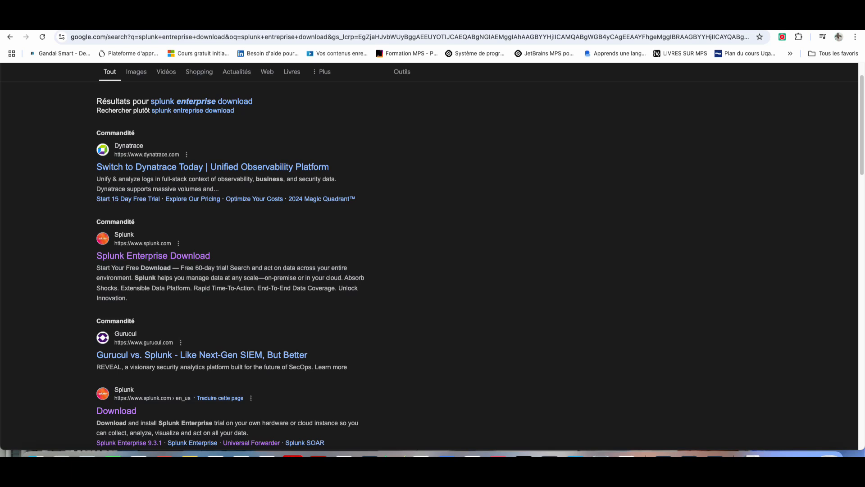
scroll(116, 297, down, 3)
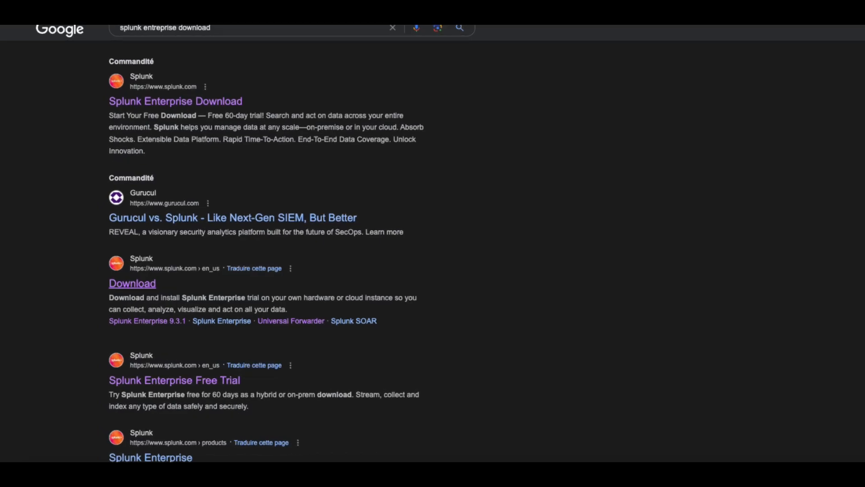
Step: Open splunk.com's Download page, dismiss the translation offer, and start the Splunk Cloud Platform free trial
click(132, 283)
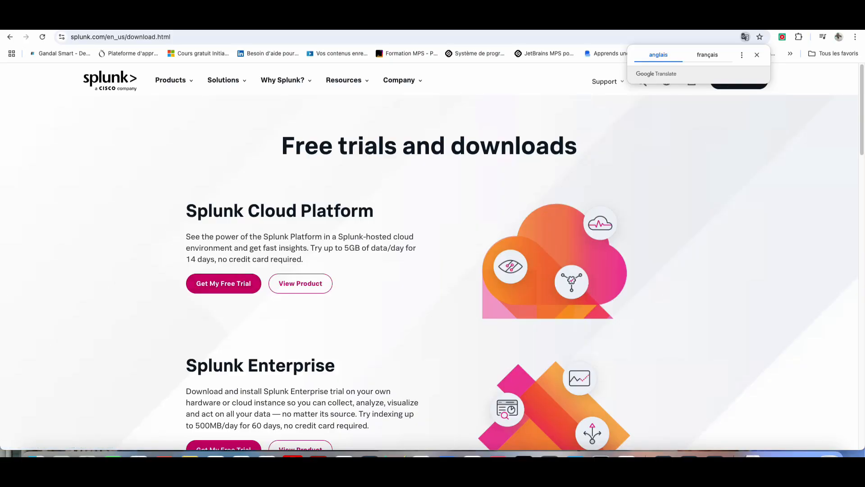
click(757, 54)
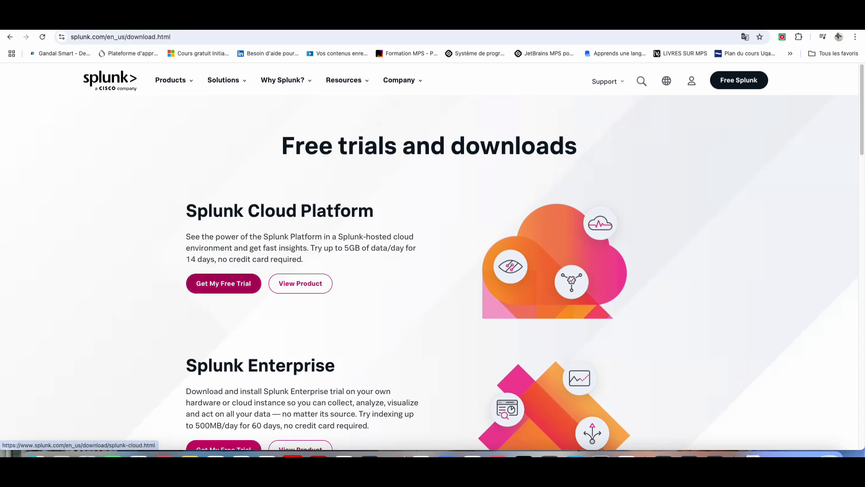
click(223, 283)
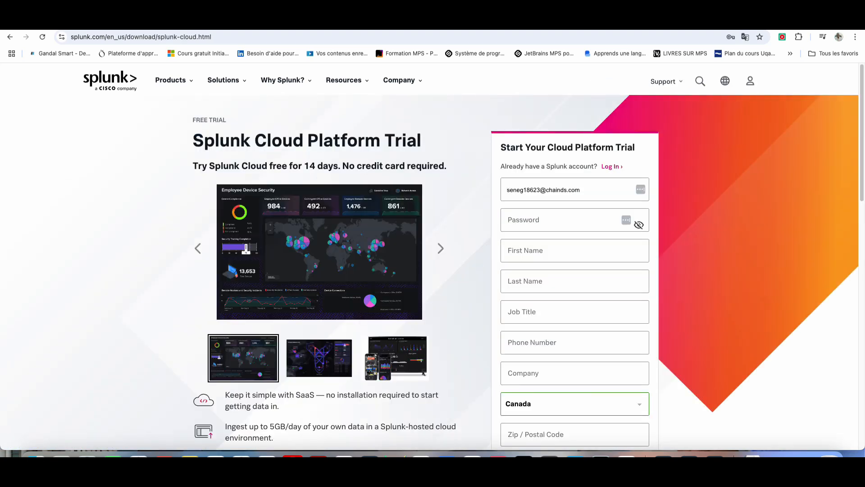
Step: Fill in the business email and set the account password on the trial form
double_click(545, 191)
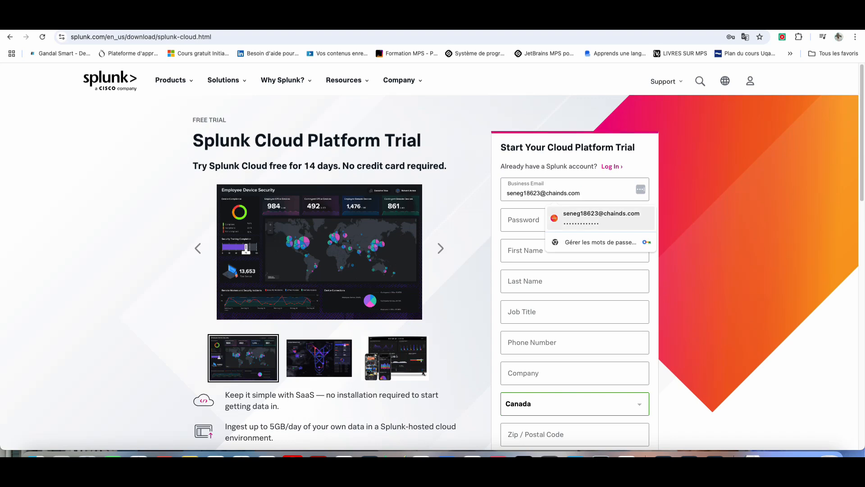
click(525, 220)
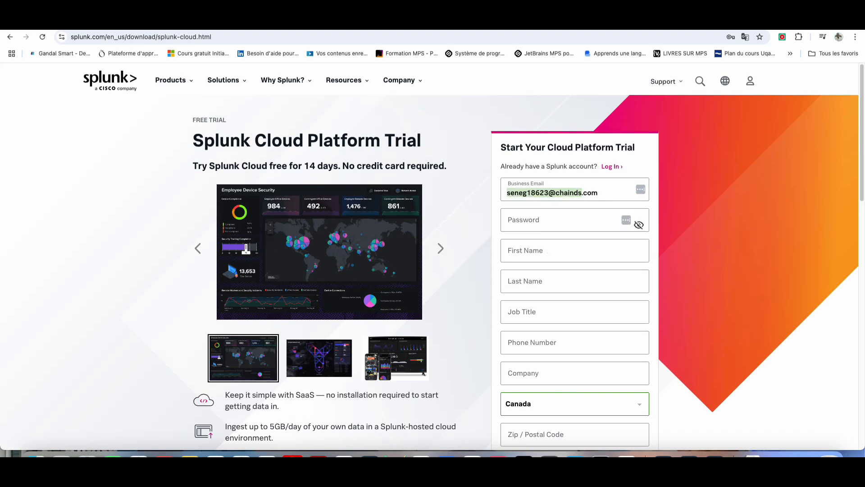
click(641, 193)
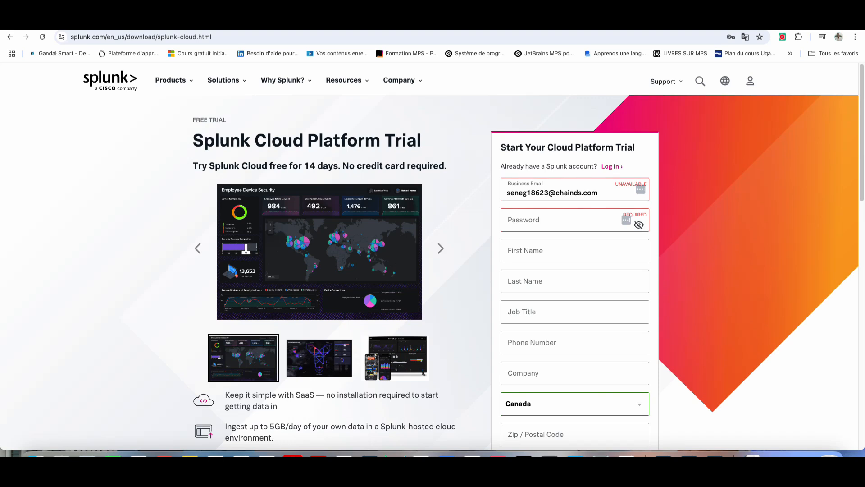
click(546, 219)
text(••••••)
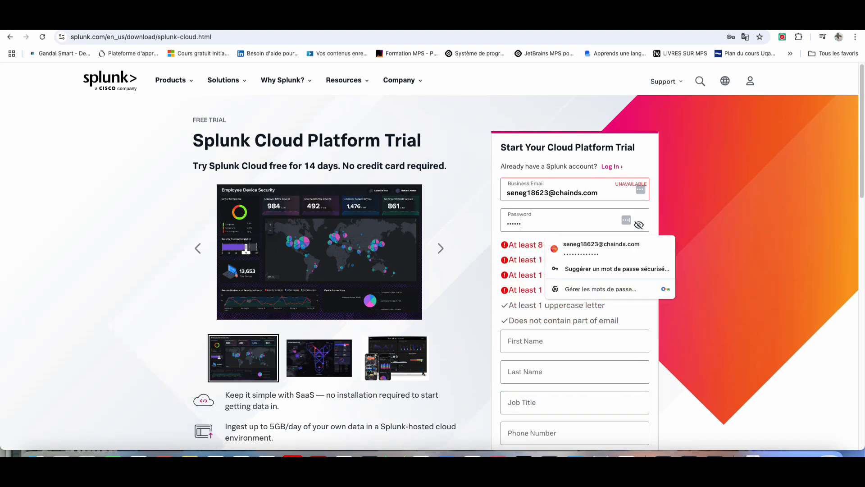
text(••••••••••••••)
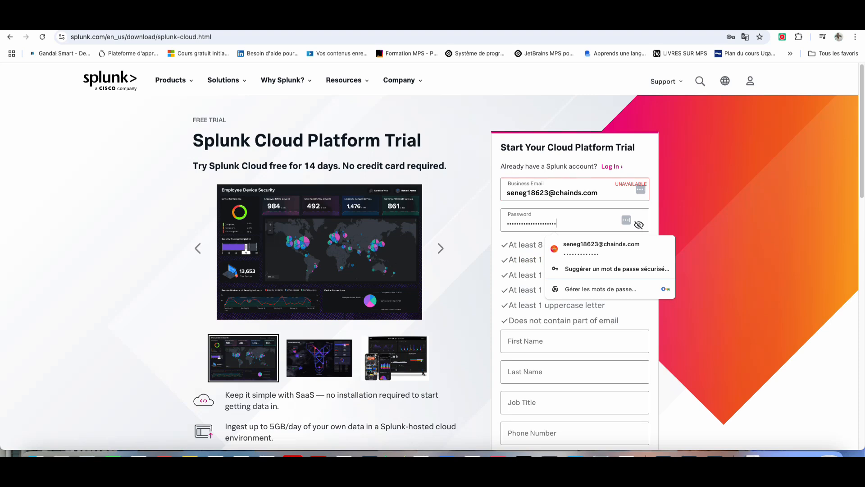
key(Tab)
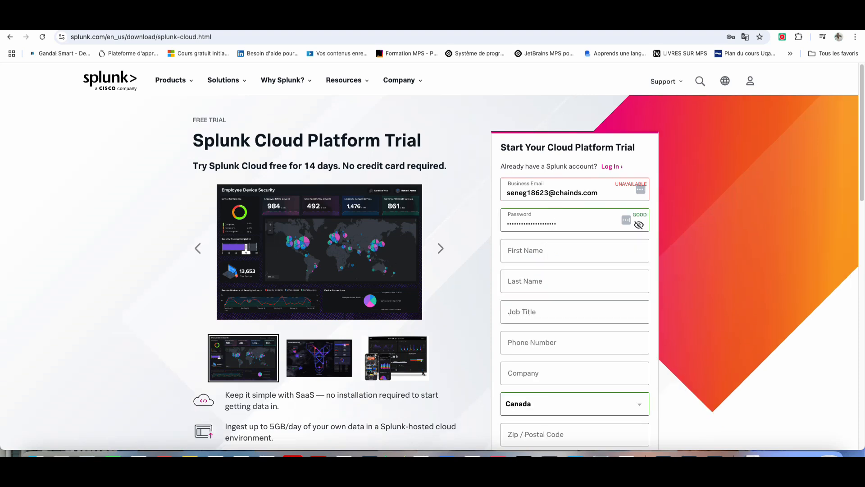
key(shift+Tab)
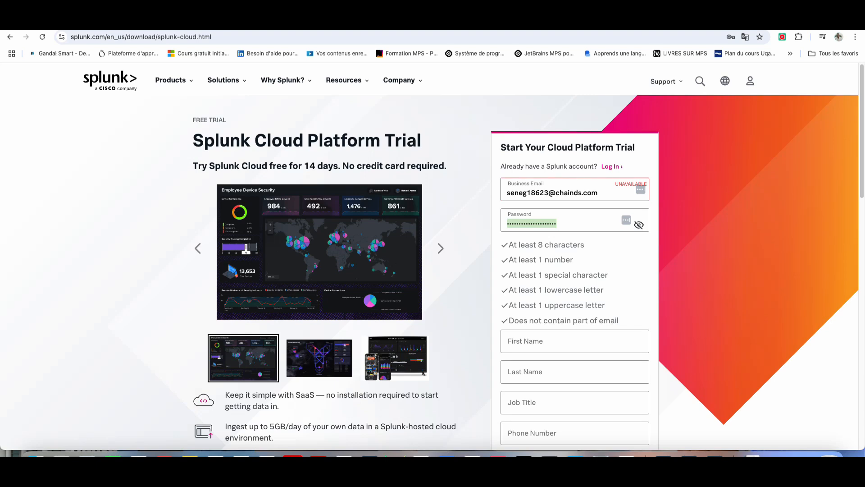
key(Tab)
Step: Enter the first name, last name, job title and phone number
key(Tab)
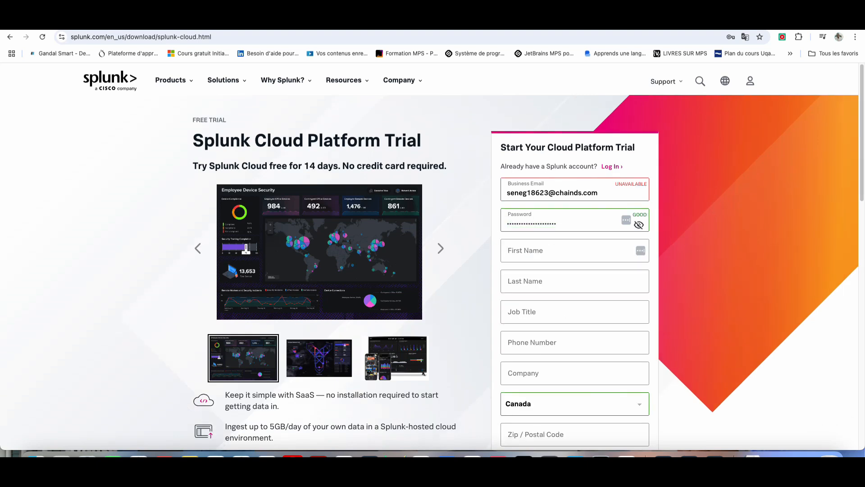
text(M)
key(Tab)
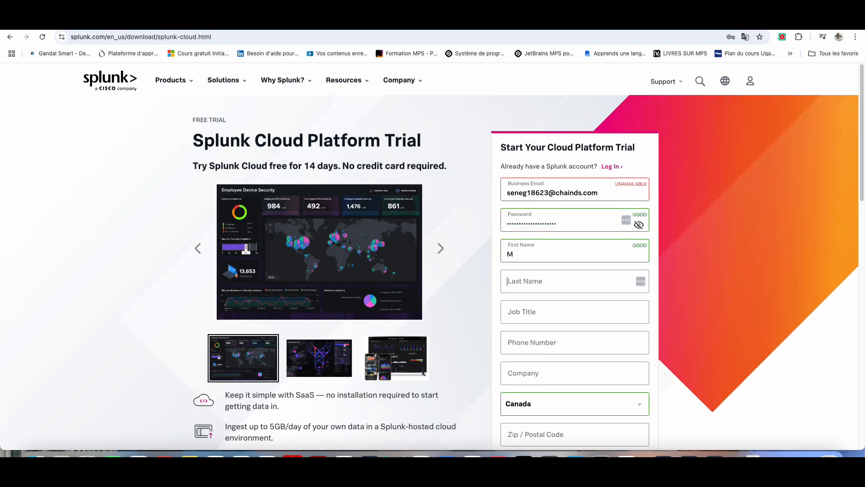
text(D)
key(Tab)
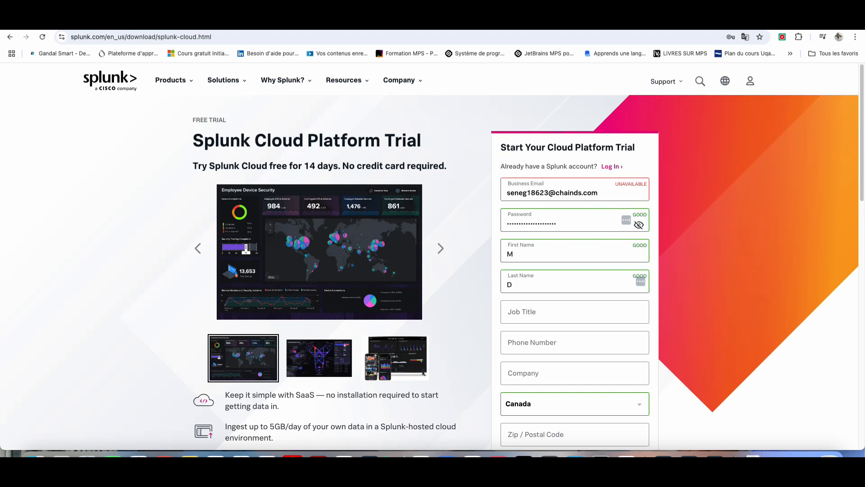
scroll(470, 256, down, 3)
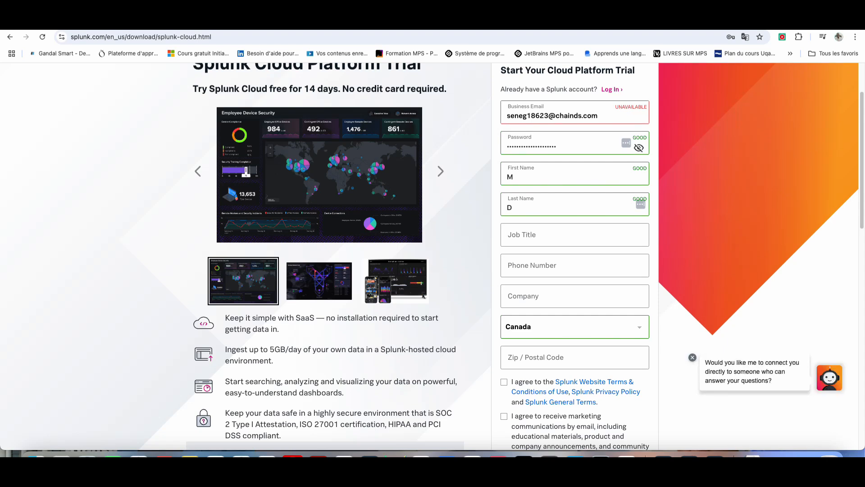
text(H)
click(574, 265)
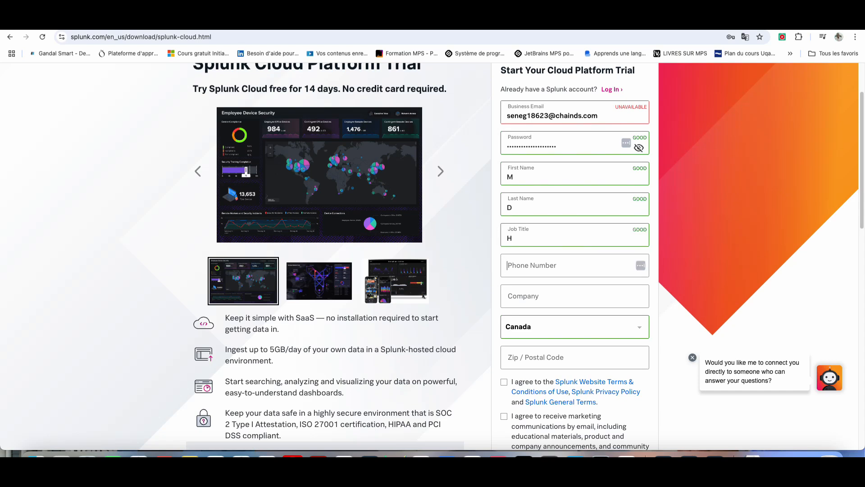
click(575, 295)
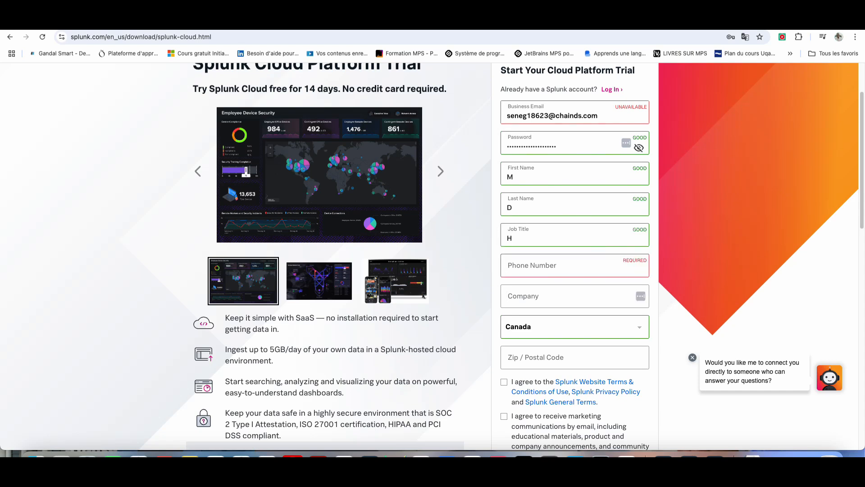
click(574, 265)
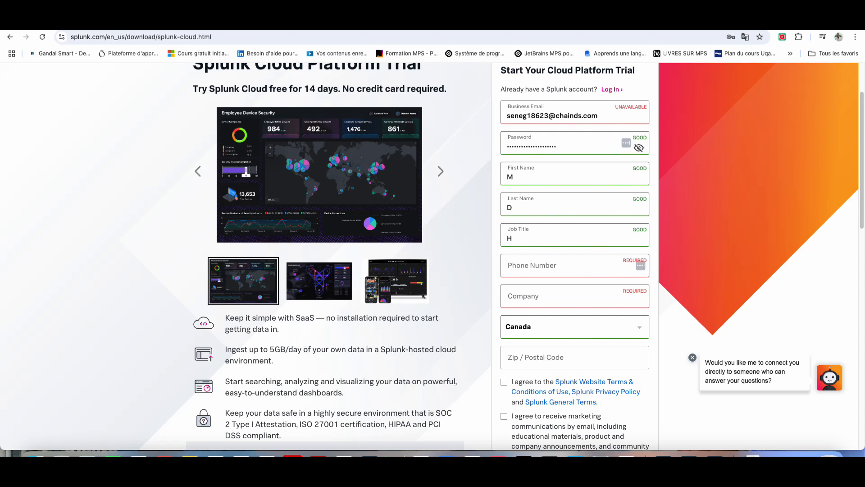
text(46677)
Step: Set the country to Cameroon and review the consent checkboxes further down
scroll(433, 252, down, 2)
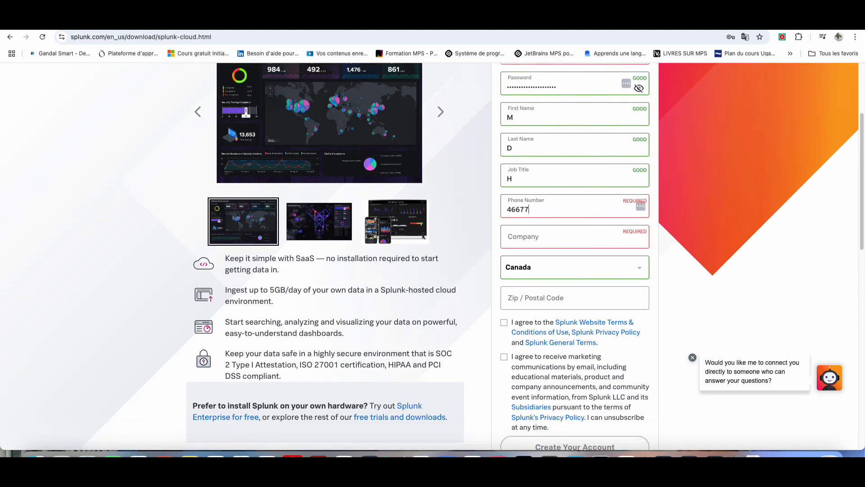
click(575, 274)
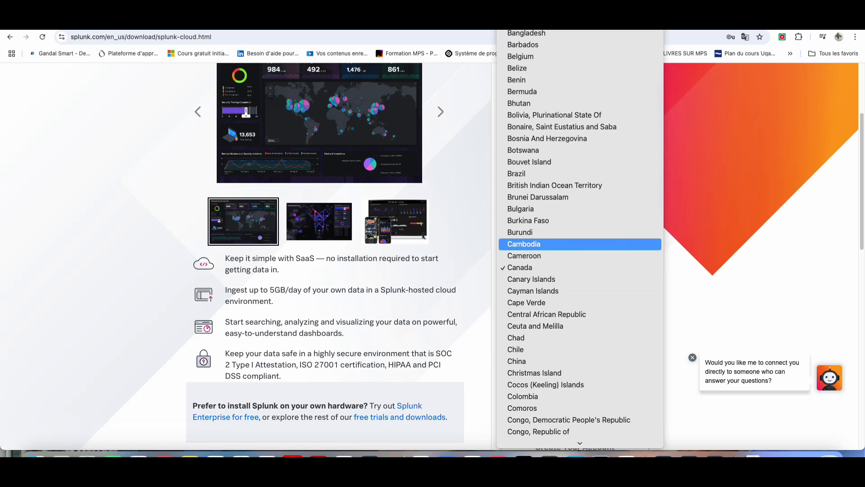
click(685, 258)
key(Up)
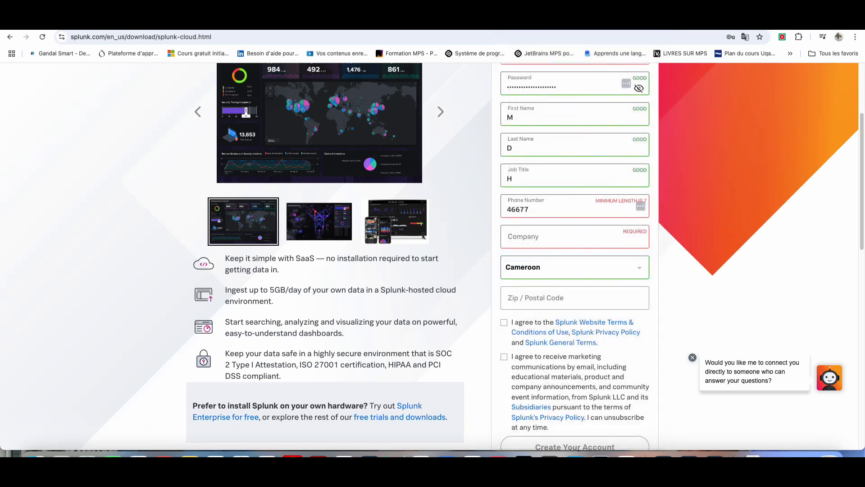
click(563, 298)
scroll(432, 252, down, 3)
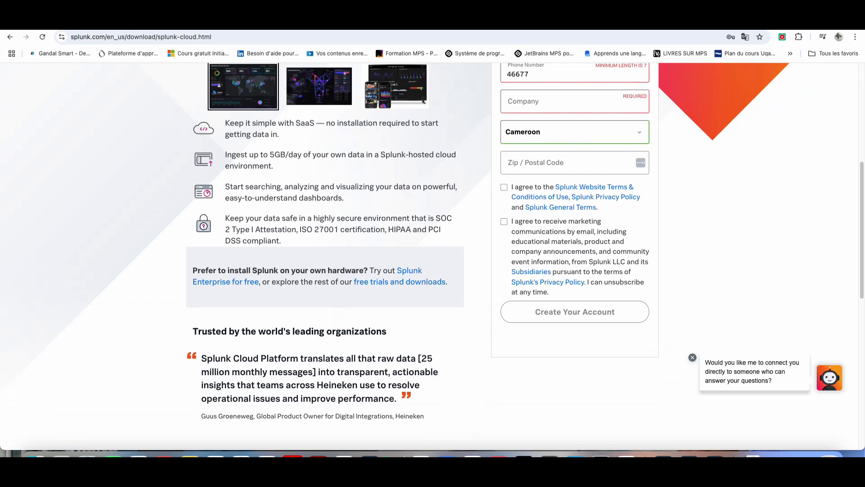
scroll(432, 253, up, 1)
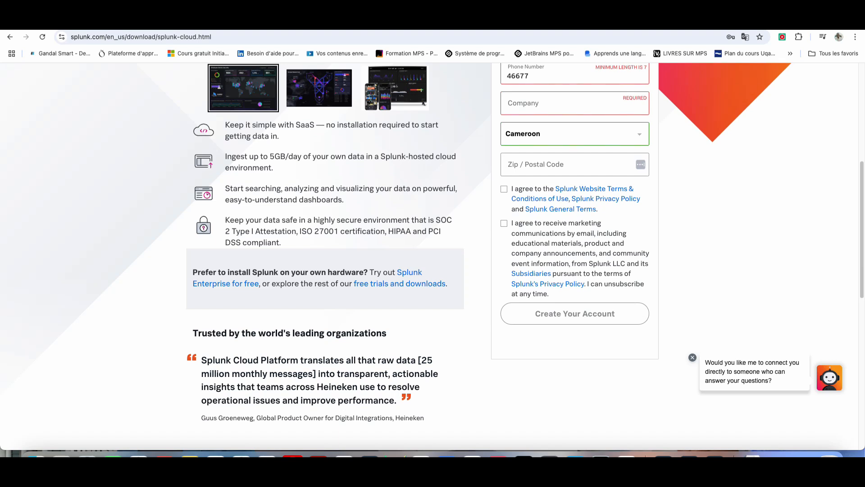
scroll(432, 253, up, 6)
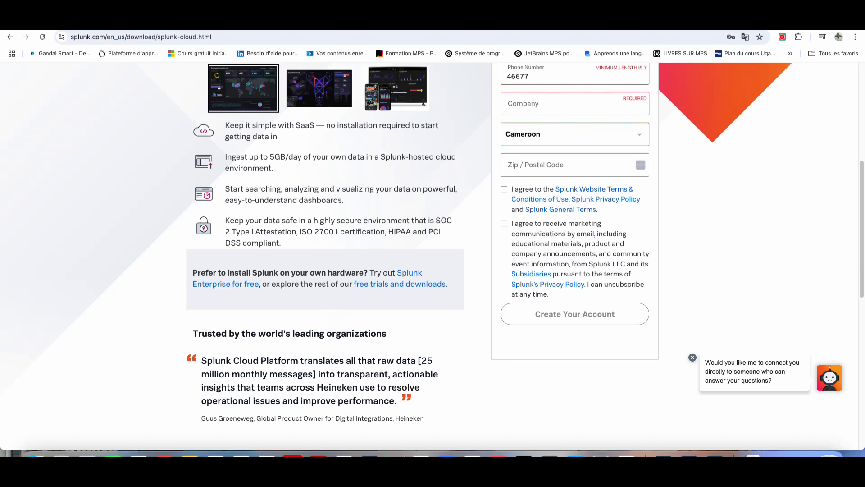
Step: Replace the business email with a new Gmail address and check the password requirements
click(519, 192)
triple_click(599, 193)
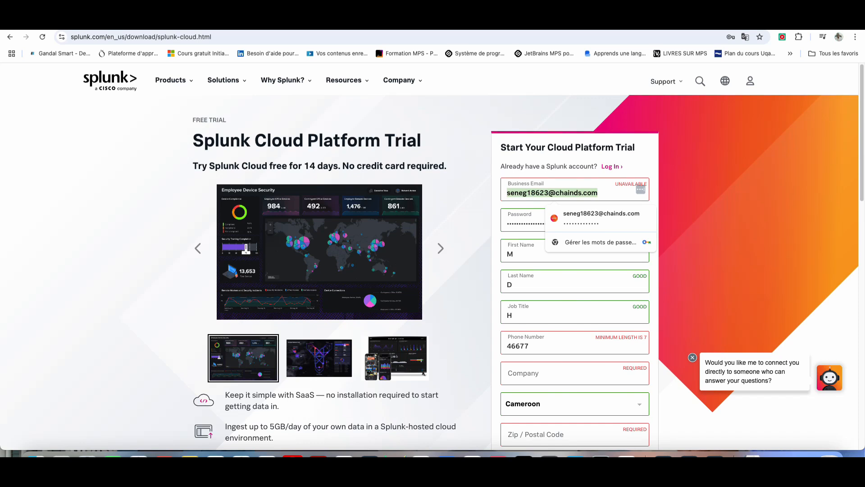
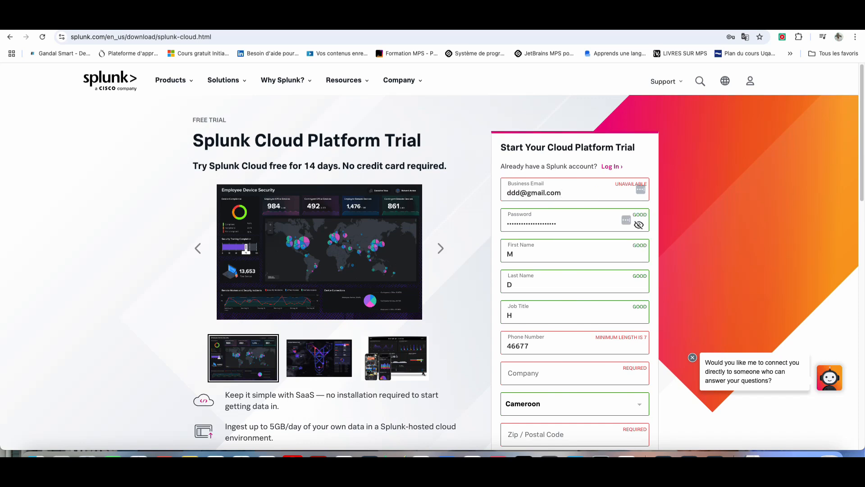
click(557, 223)
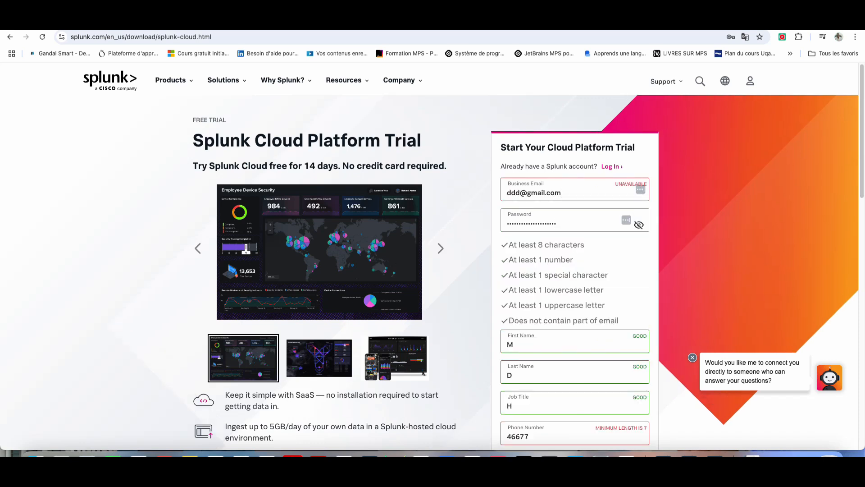
click(561, 192)
scroll(562, 192, down, 5)
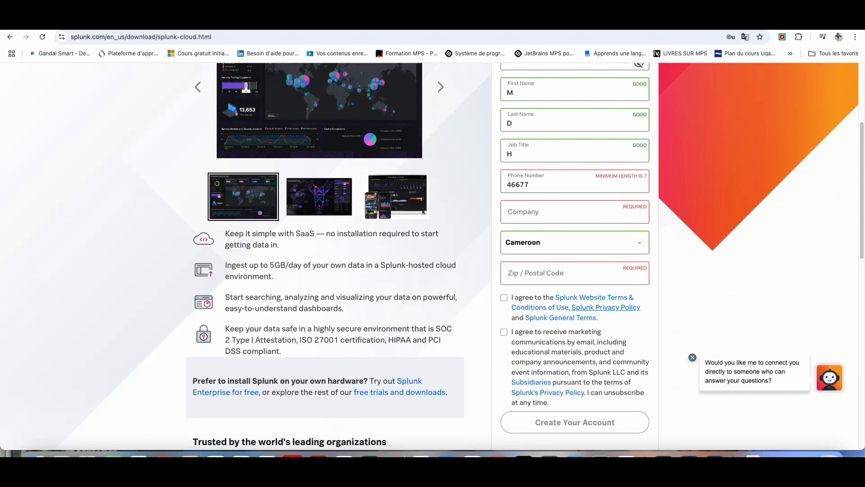
scroll(626, 309, up, 4)
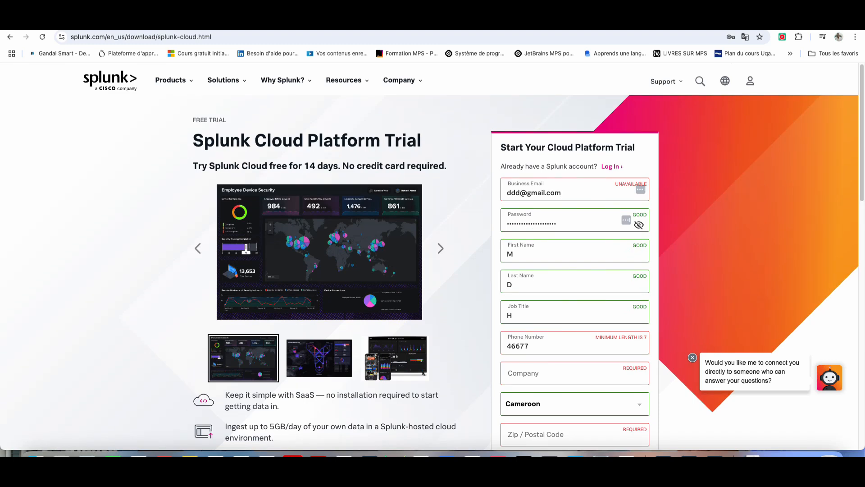
Step: Log in to the Splunk account using Chrome's saved username and password
mouse_move(750, 81)
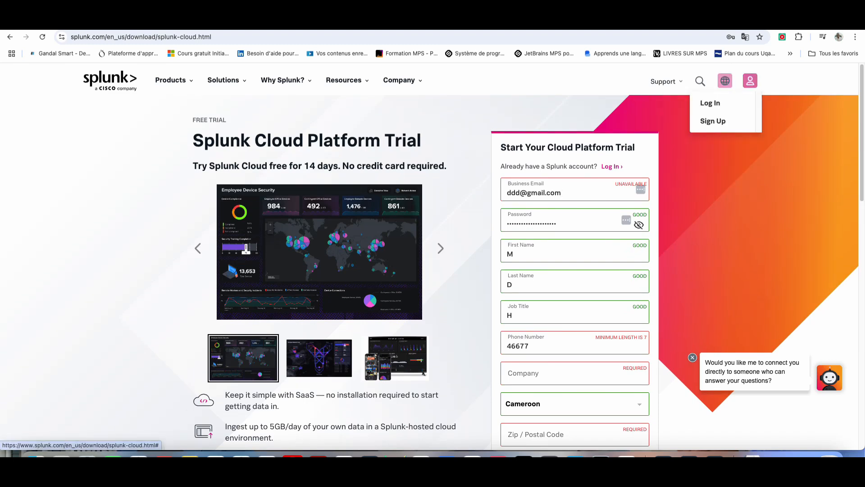
click(710, 103)
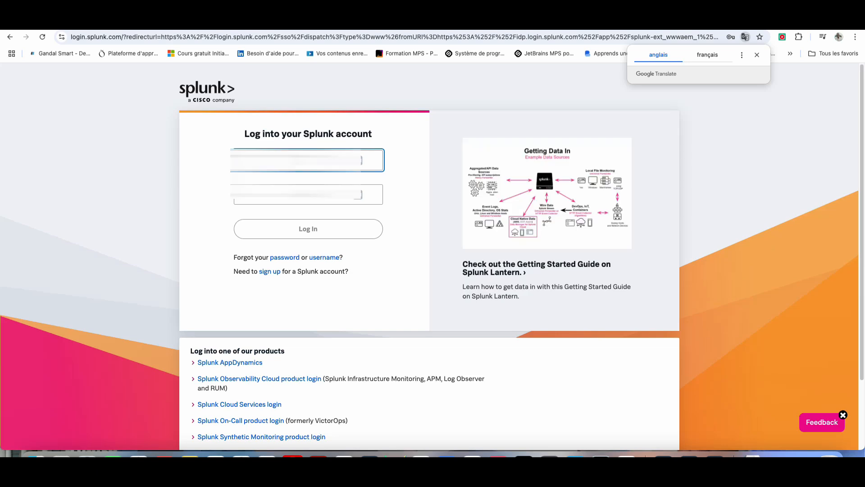
click(316, 160)
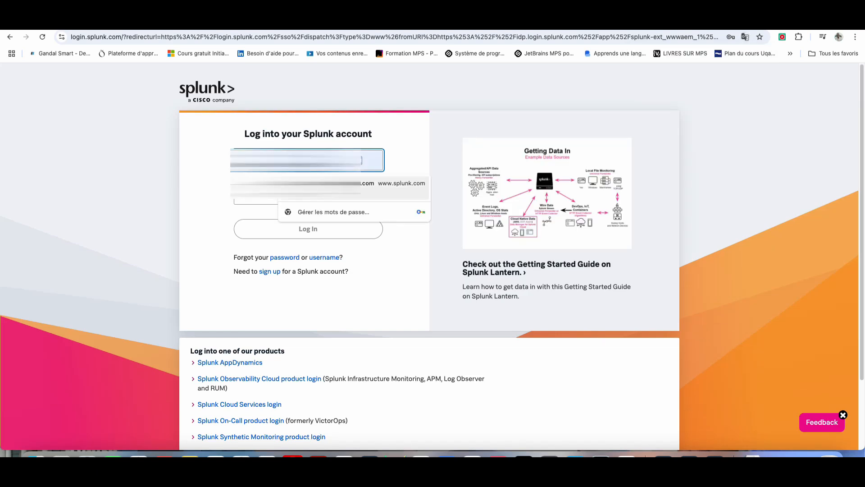
key(Return)
click(310, 194)
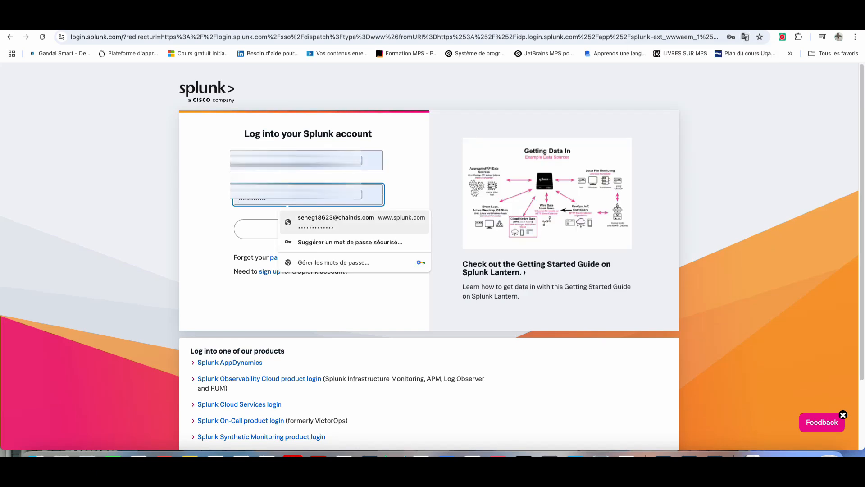
click(336, 220)
key(Return)
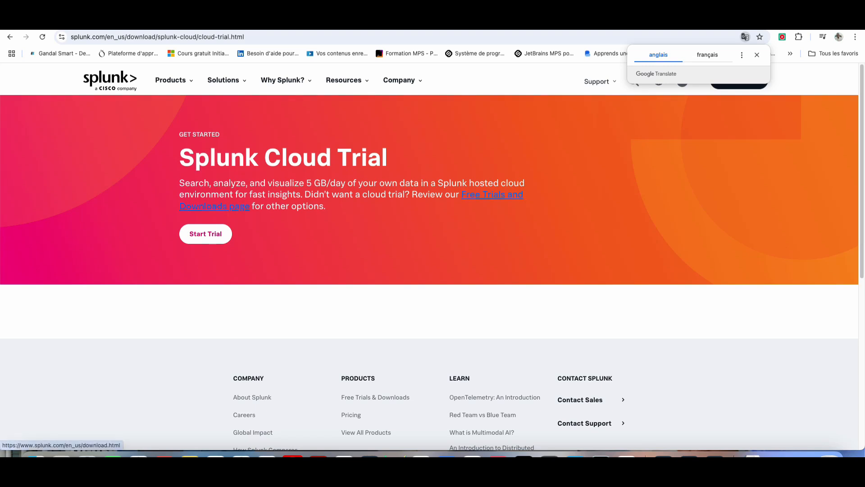
Step: Open Free trials and downloads and scroll to the Splunk Enterprise 500MB/day, 60-day trial
click(492, 194)
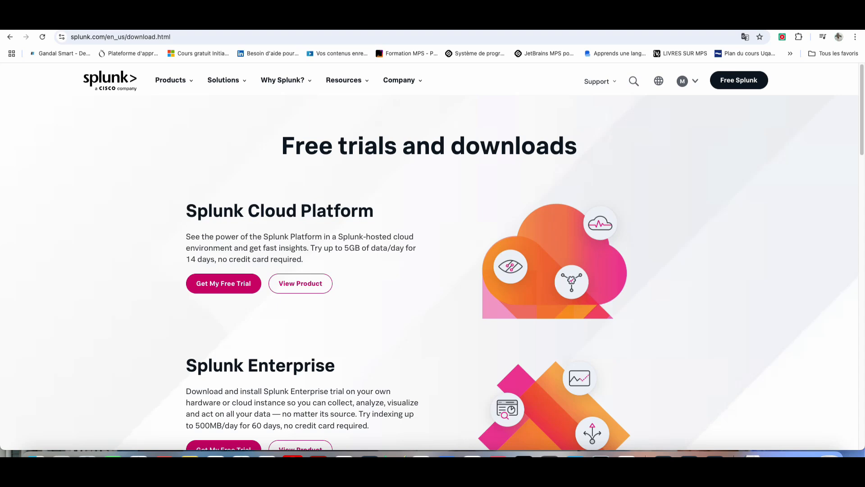
scroll(301, 264, down, 2)
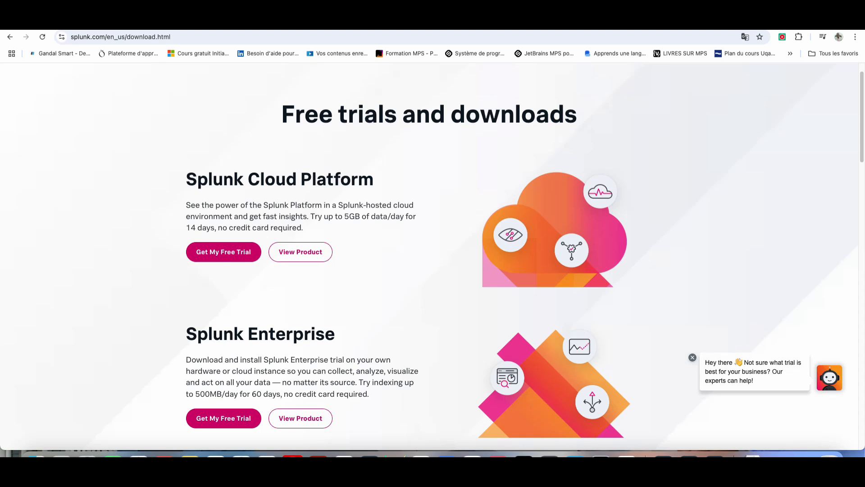
scroll(433, 261, down, 4)
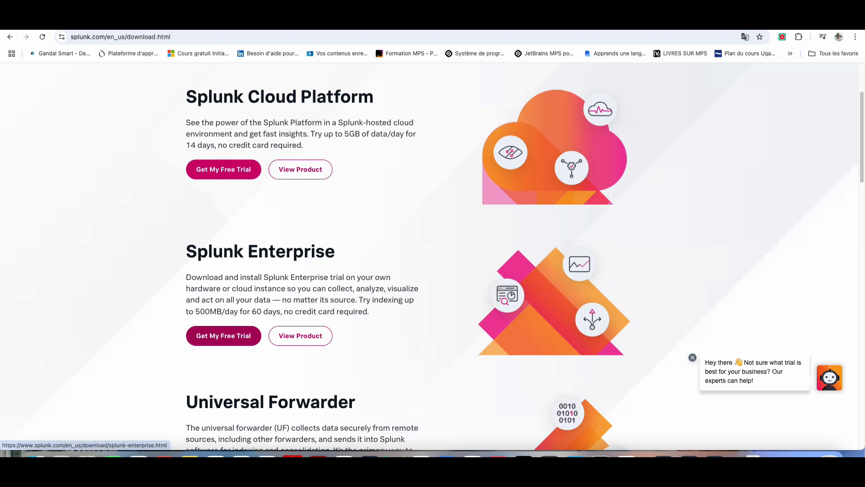
Step: Open the Splunk Enterprise free trial download options and scroll to the installer packages
click(223, 335)
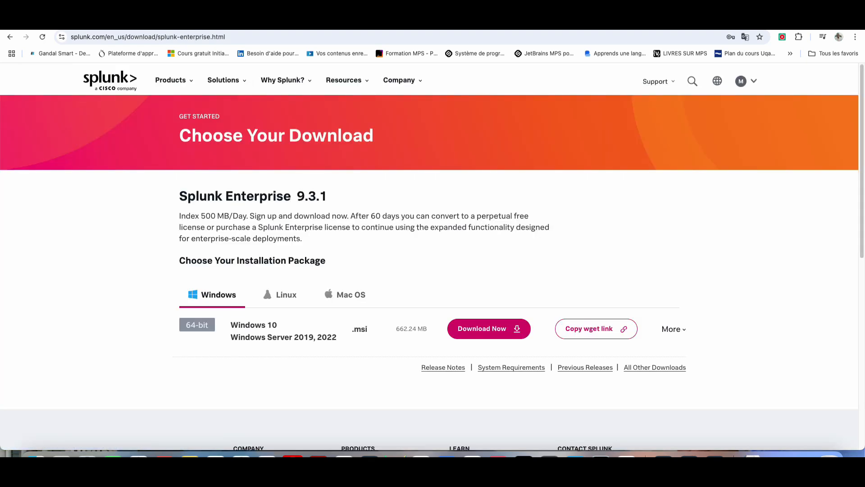
scroll(433, 261, down, 1)
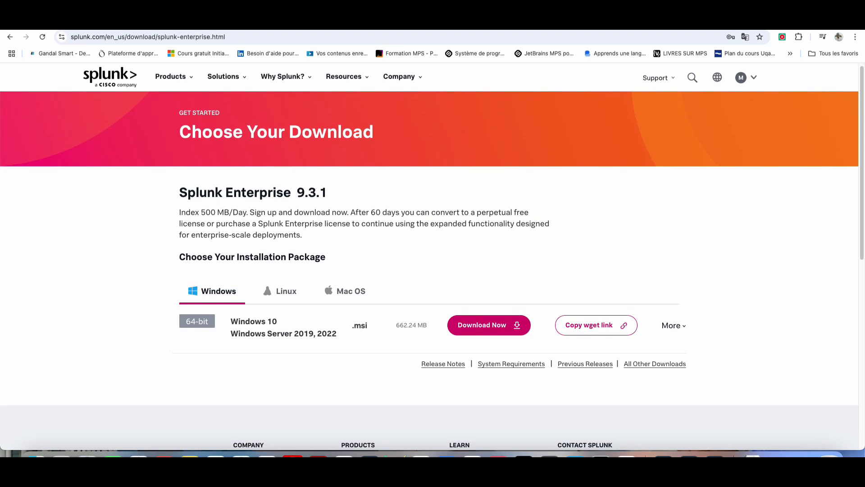
scroll(432, 261, down, 1)
scroll(433, 254, down, 2)
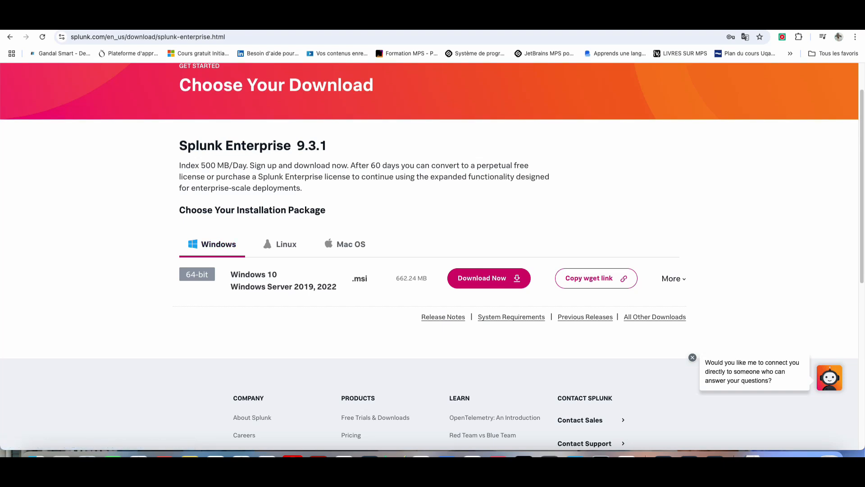
Step: Compare Linux, Windows and Mac OS packages, then download the macOS 9.3.1 .dmg installer
click(280, 243)
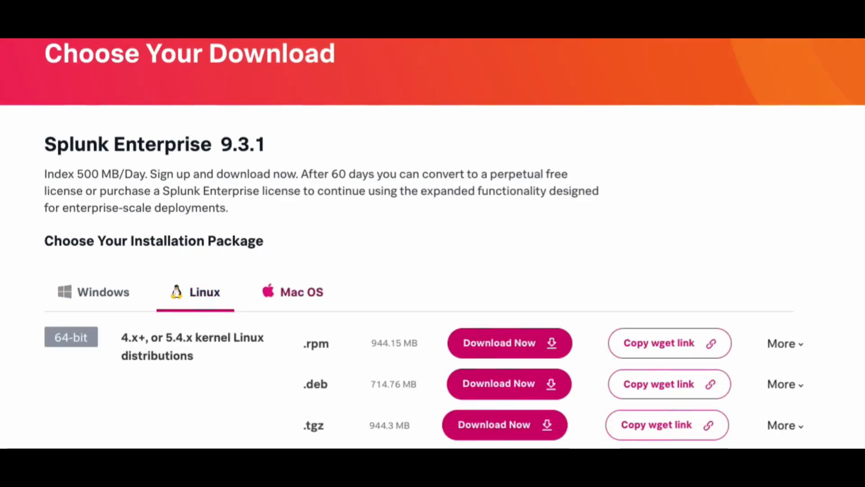
click(293, 292)
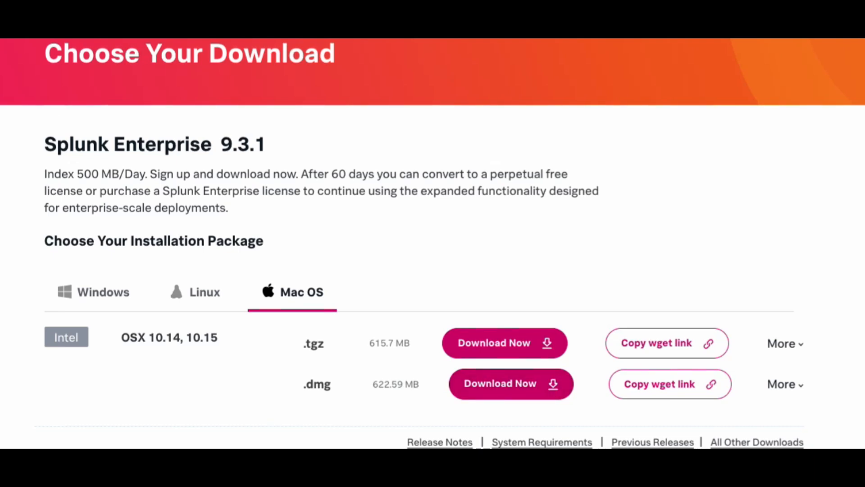
click(93, 292)
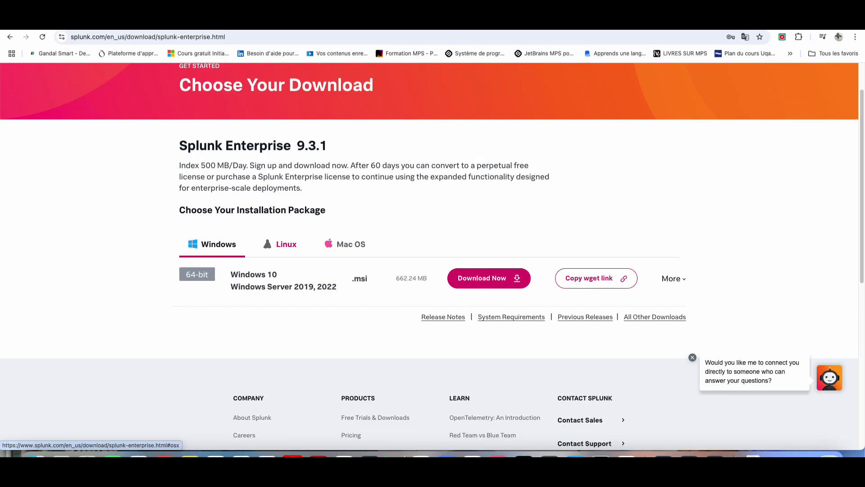
click(292, 292)
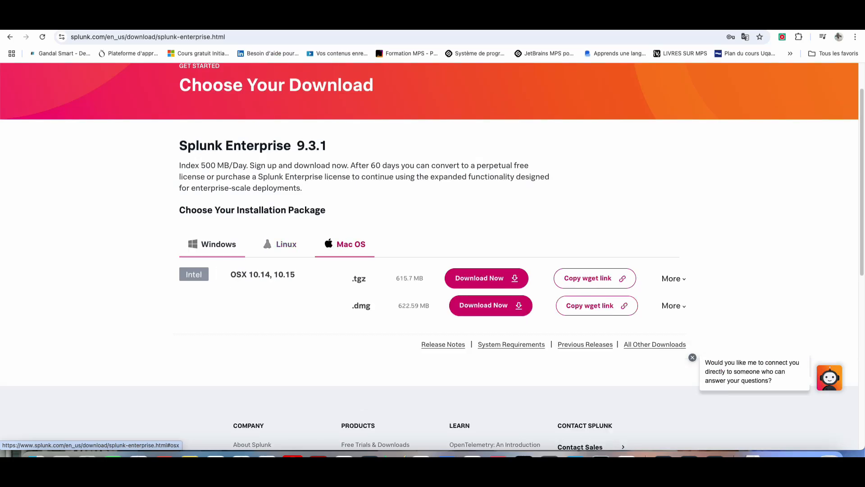
click(490, 305)
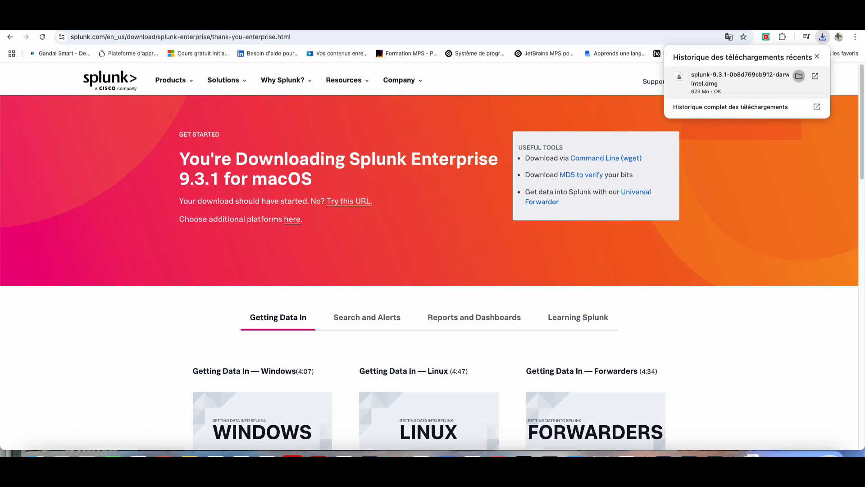
Step: Launch the Install Splunk package from the Splunk 9.3.1 disk window
click(797, 76)
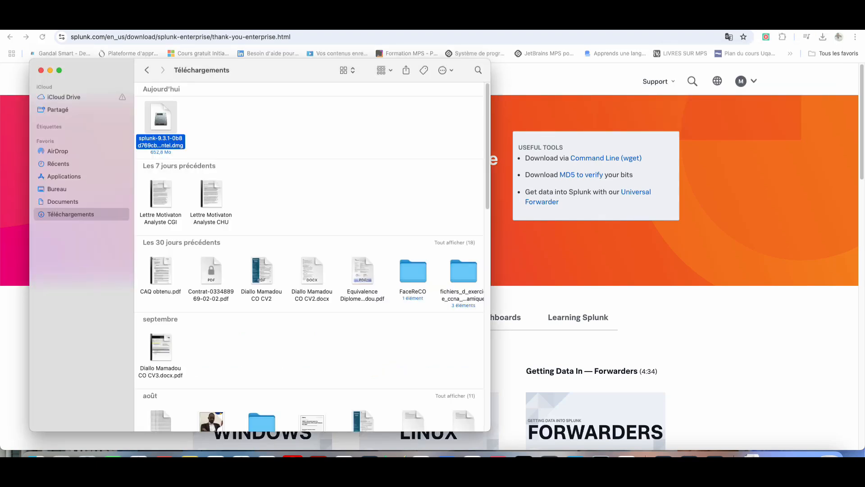
click(41, 70)
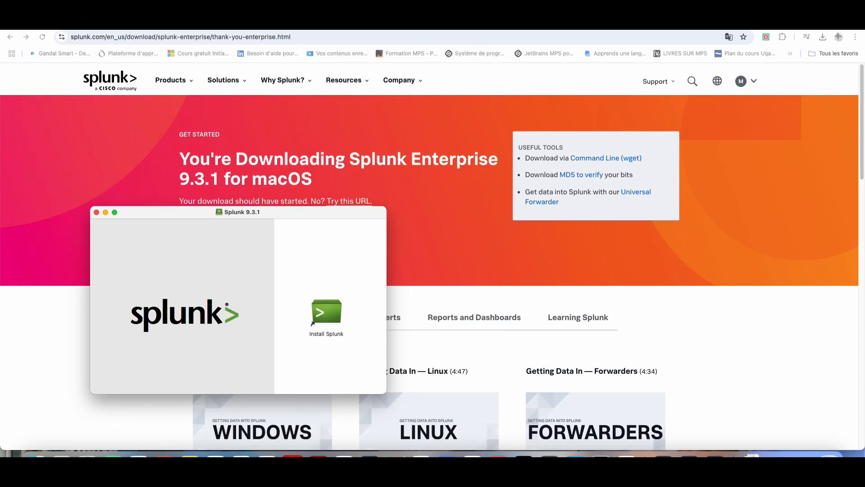
drag(311, 322, 442, 270)
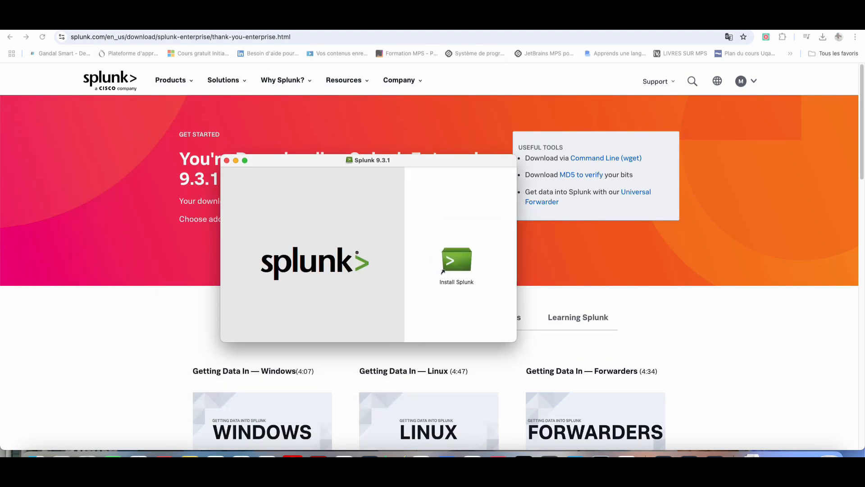
click(451, 263)
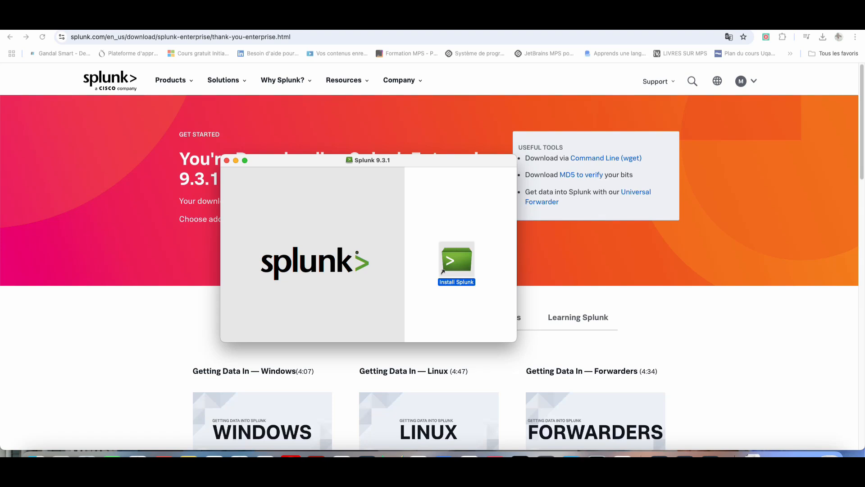
double_click(450, 263)
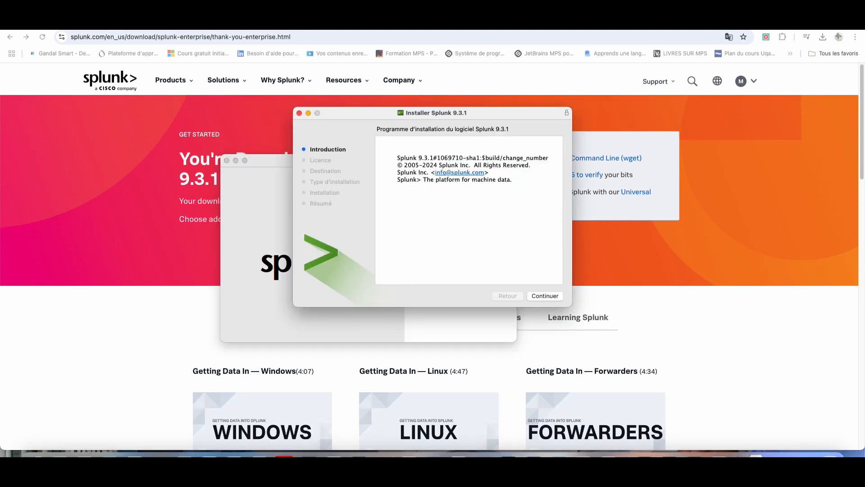
Step: Accept the Splunk 9.3.1 licence and start the standard installation with admin authorization
key(Return)
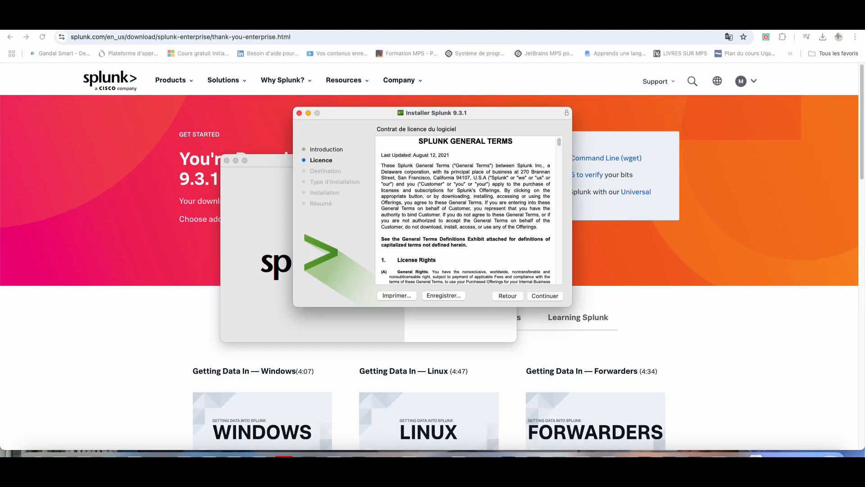
key(Return)
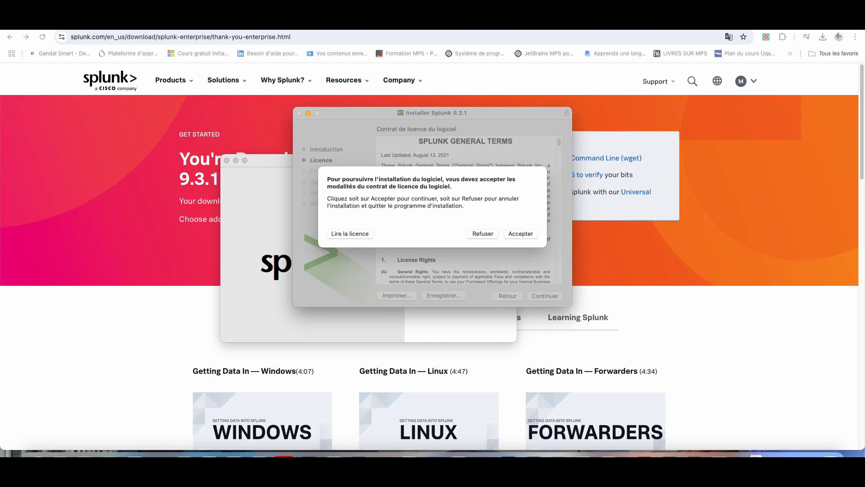
key(Return)
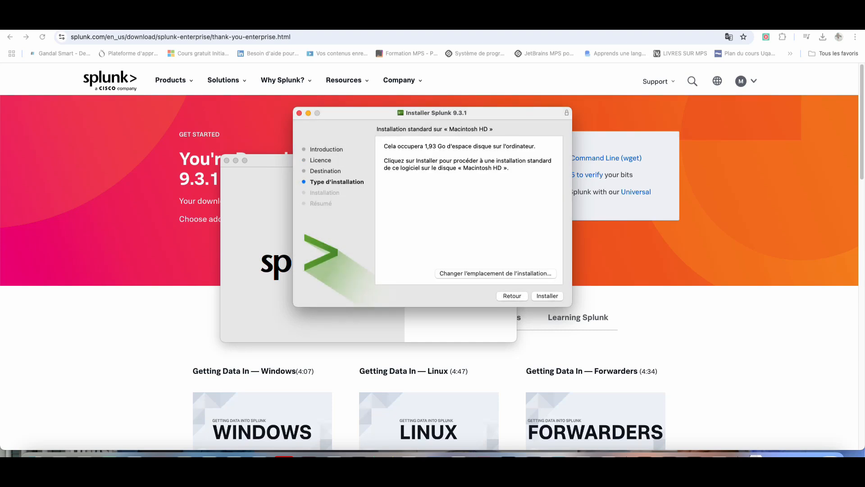
key(Return)
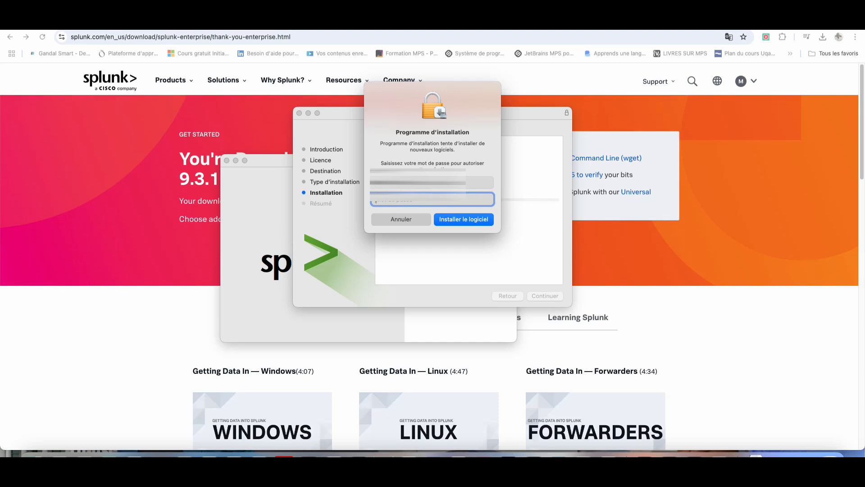
key(Escape)
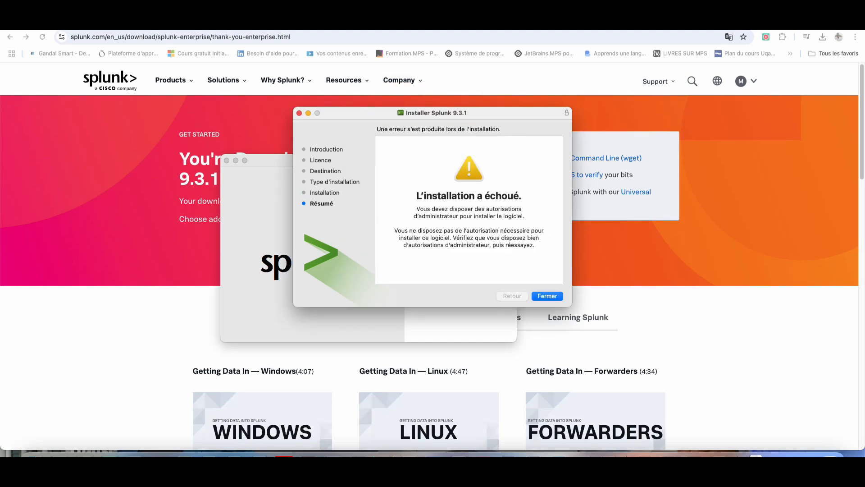
Step: Close the failed installer, answer the move-to-trash prompt and dismiss the installer
key(Return)
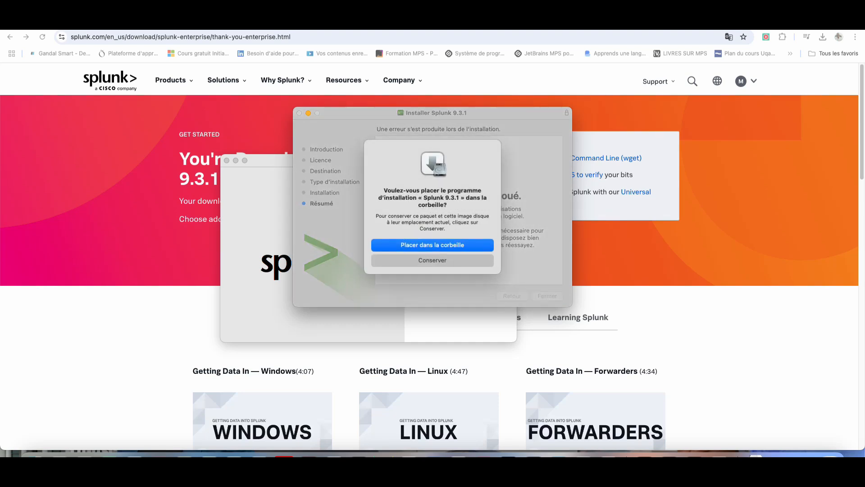
key(Return)
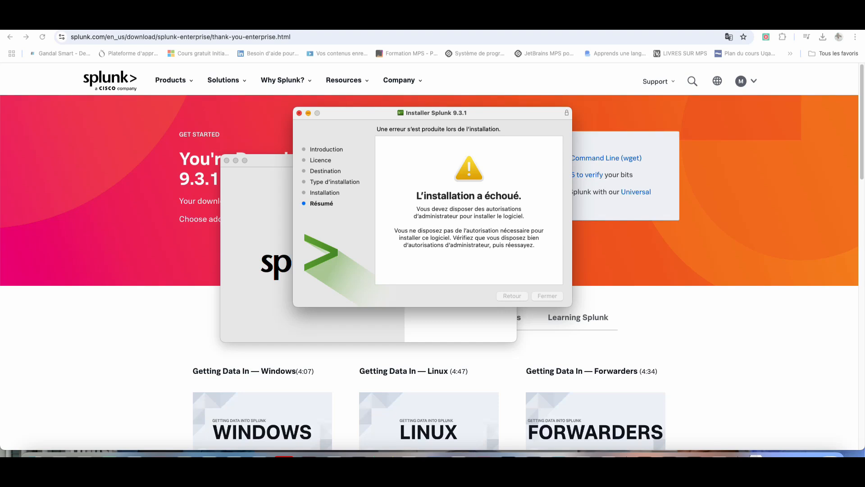
key(Return)
key(Return)
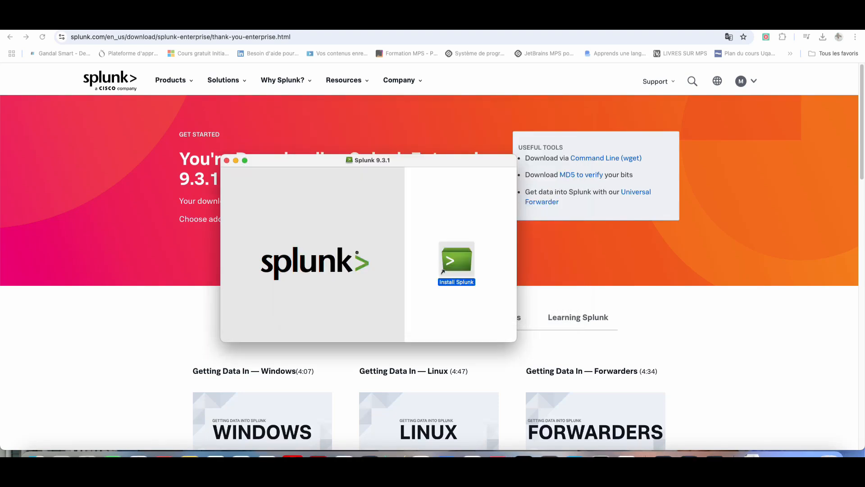
Step: Close the Splunk 9.3.1 disk window and launch Splunk from Launchpad by searching 'splu'
click(226, 160)
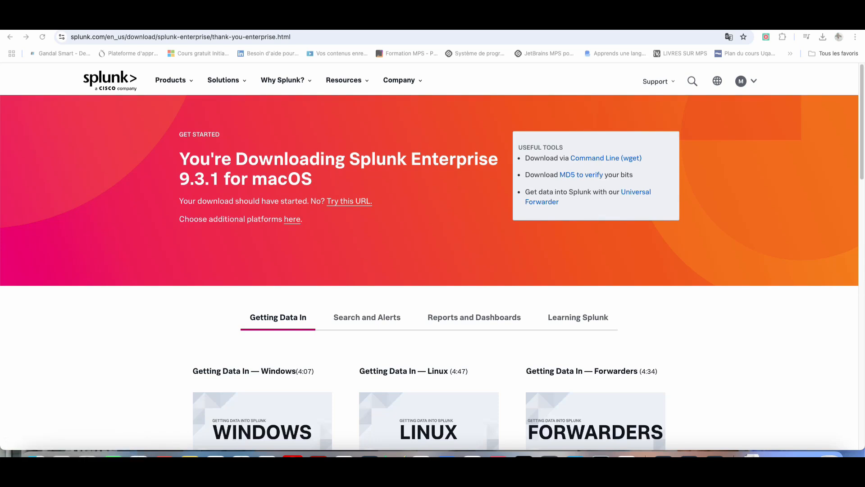
click(61, 455)
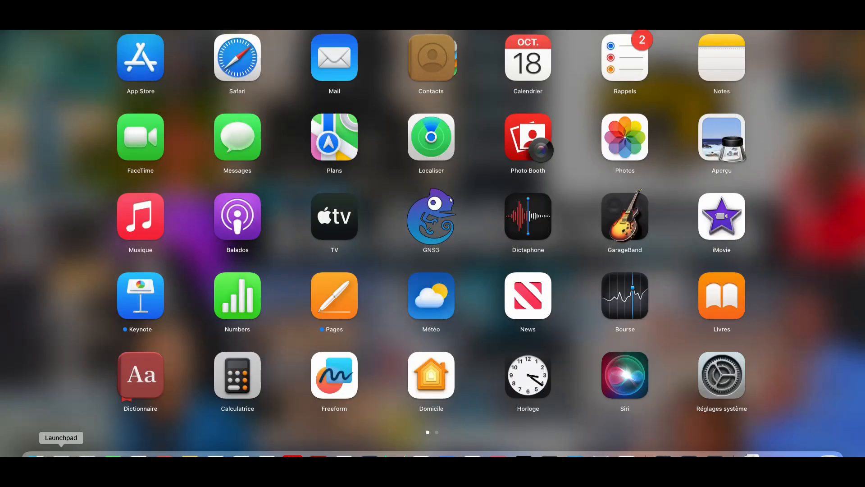
text(splu)
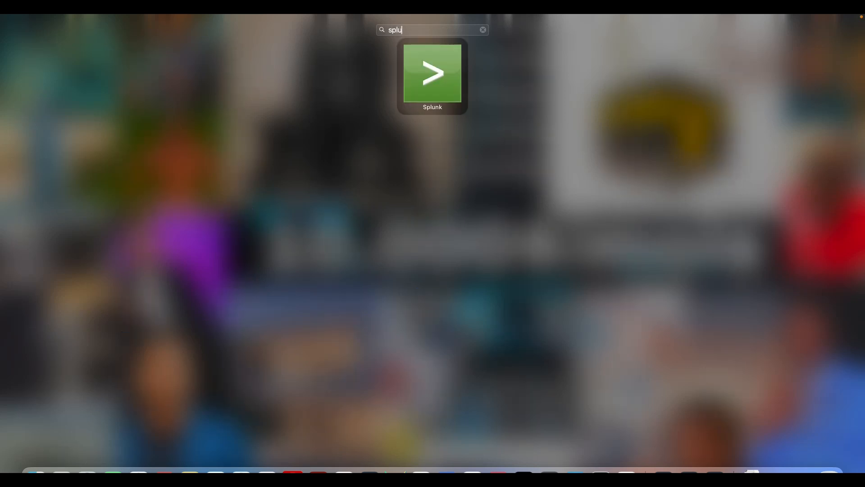
key(Return)
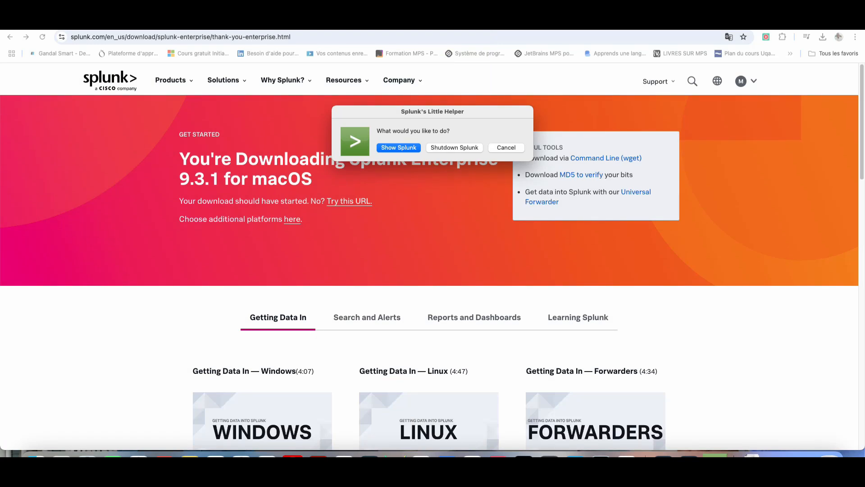
Step: Choose Show Splunk in Splunk's Little Helper to load localhost:8000 in the browser
key(Return)
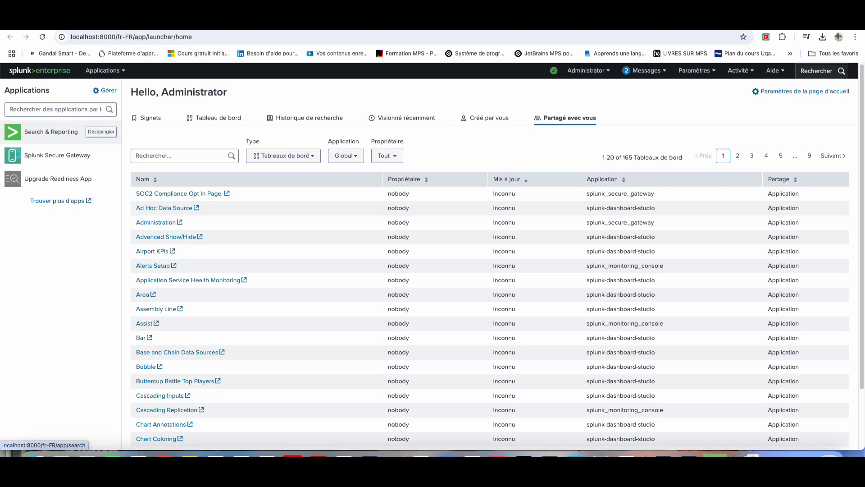
Step: In Search & Reporting, run the suggested index=_internal splunk_version search
click(51, 132)
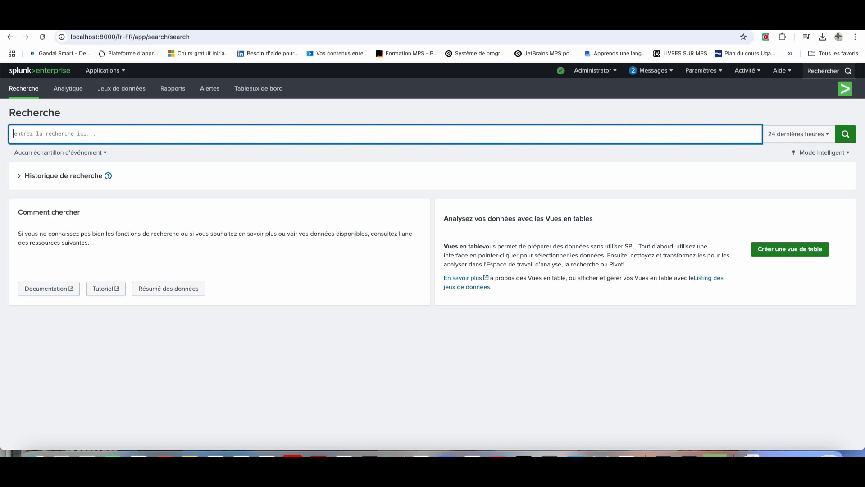
text(index)
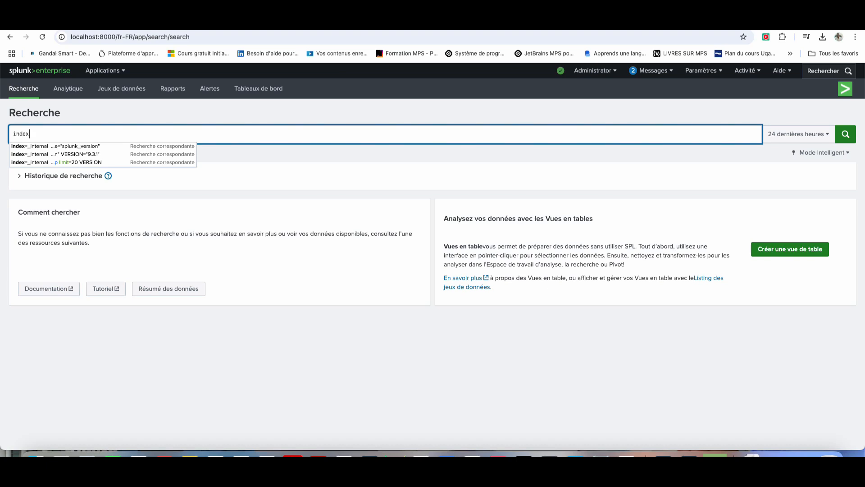
key(Down)
key(Down)
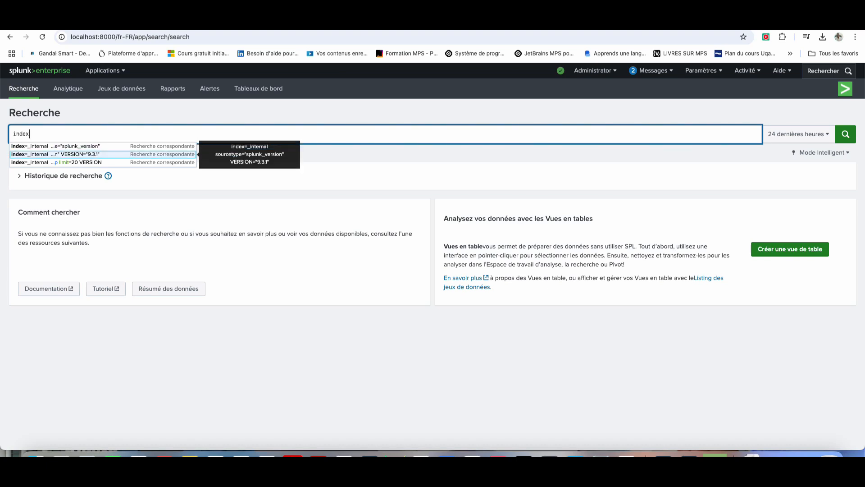
key(Return)
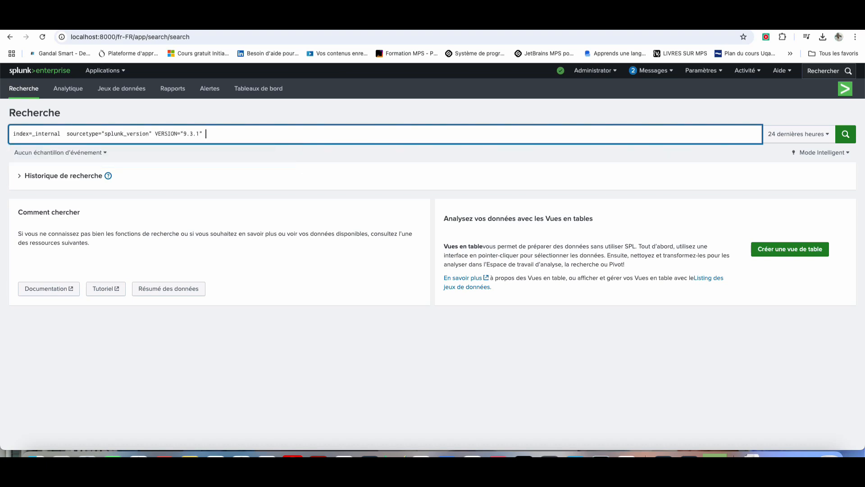
key(Return)
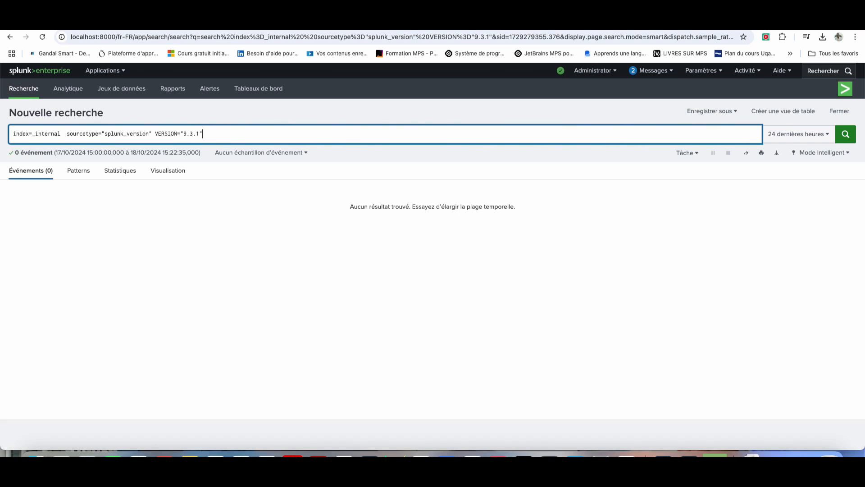
Step: Trim and rerun the search, then switch to the sourcetype="splunk_search_messages" search
key(BackSpace)
key(Return)
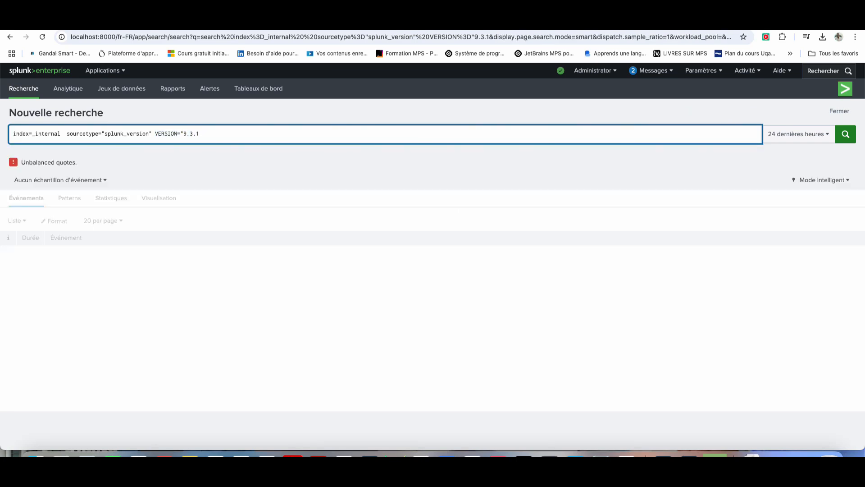
key(BackSpace)
key(BackSpace)
key(BackSpace)
key(BackSpace)
key(BackSpace)
key(BackSpace)
key(BackSpace)
key(BackSpace)
key(BackSpace)
key(BackSpace)
key(BackSpace)
key(BackSpace)
key(BackSpace)
key(BackSpace)
key(BackSpace)
key(BackSpace)
key(BackSpace)
key(BackSpace)
key(BackSpace)
key(BackSpace)
key(BackSpace)
key(BackSpace)
key(BackSpace)
key(BackSpace)
key(BackSpace)
key(BackSpace)
key(BackSpace)
key(BackSpace)
key(BackSpace)
key(BackSpace)
key(BackSpace)
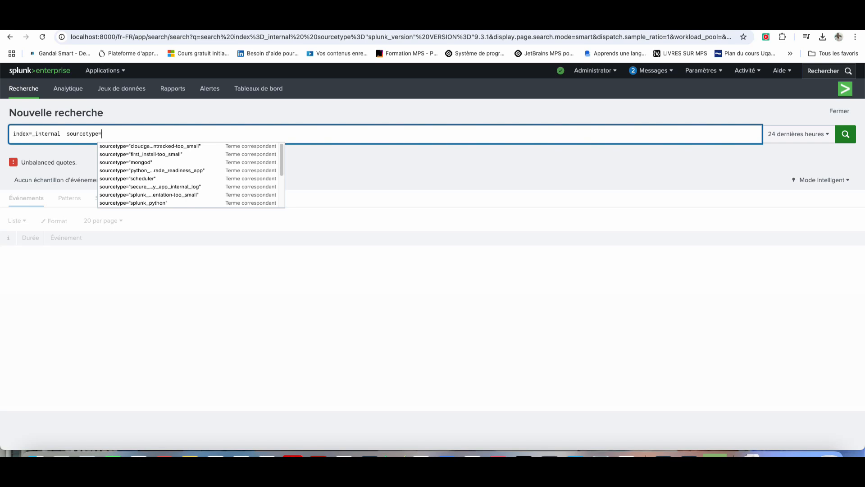
key(Down)
key(Down)
key(Down)
key(Down)
key(Down)
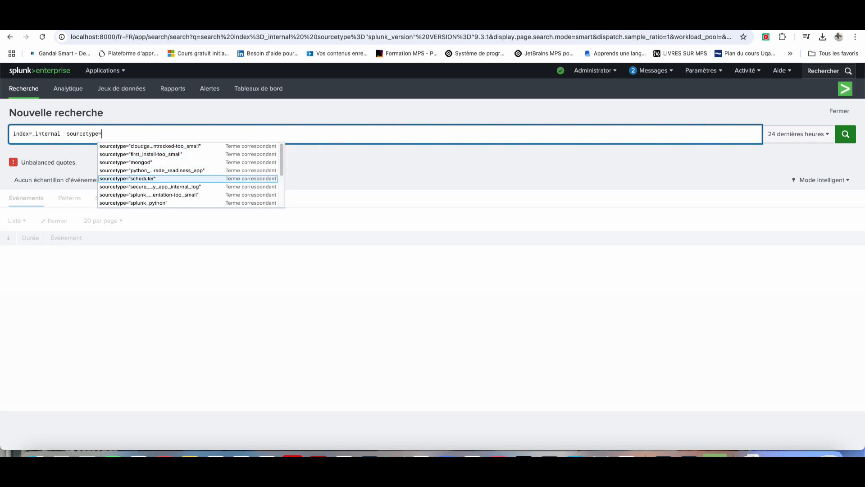
key(Return)
key(Return)
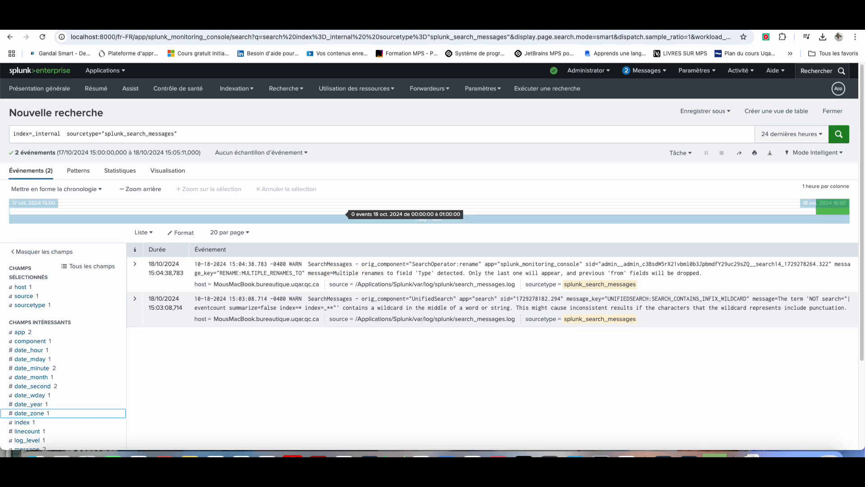
Step: Scroll through the Contrôle de santé page's list of health checks
scroll(406, 208, down, 3)
scroll(406, 208, up, 3)
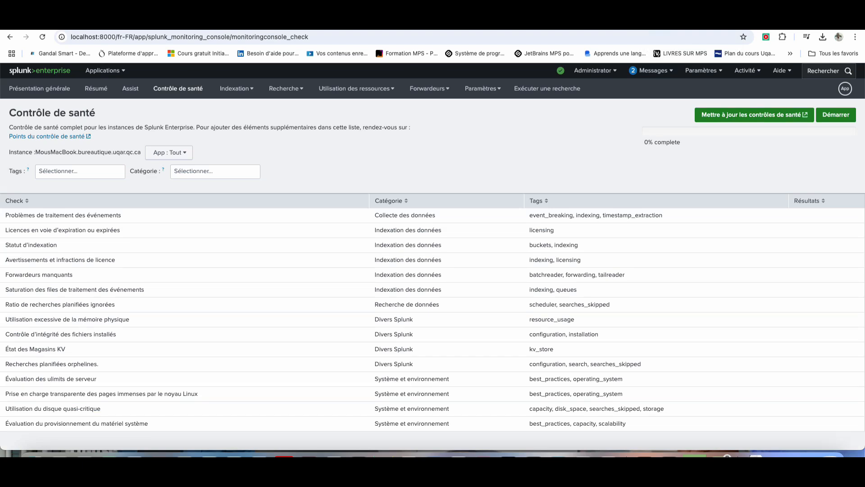
Step: Open Utilisation des ressources : machine from the Utilisation des ressources menu
click(356, 88)
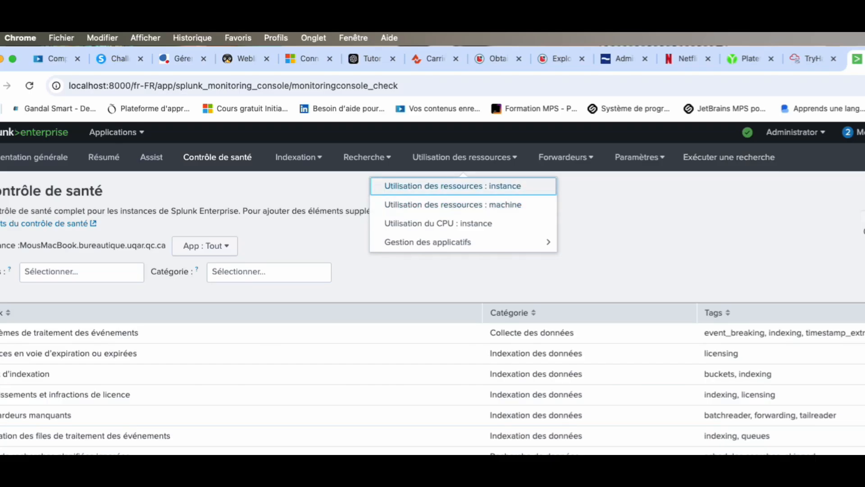
click(299, 157)
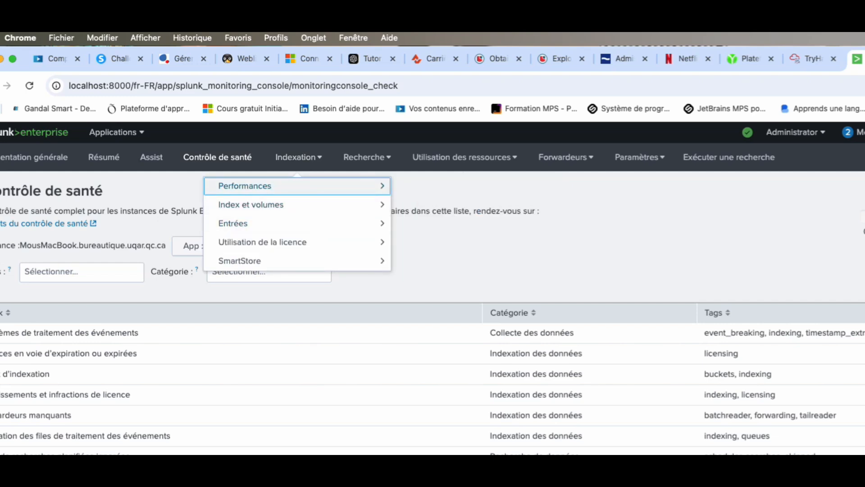
click(464, 158)
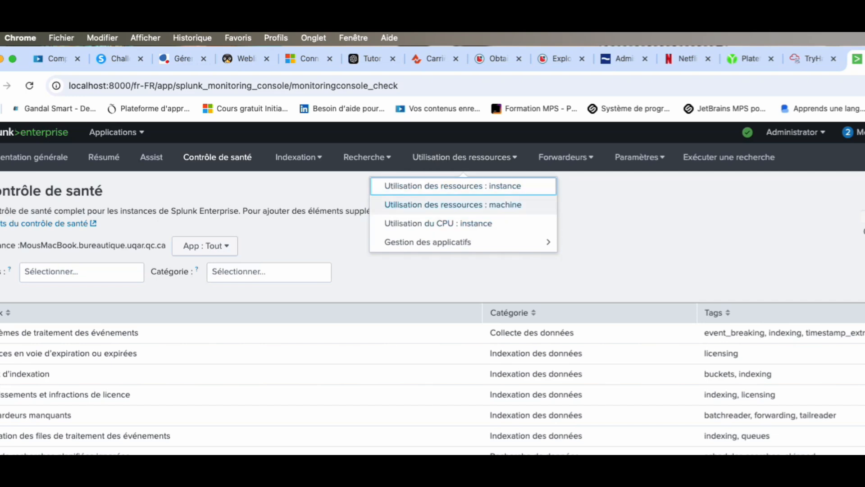
click(452, 205)
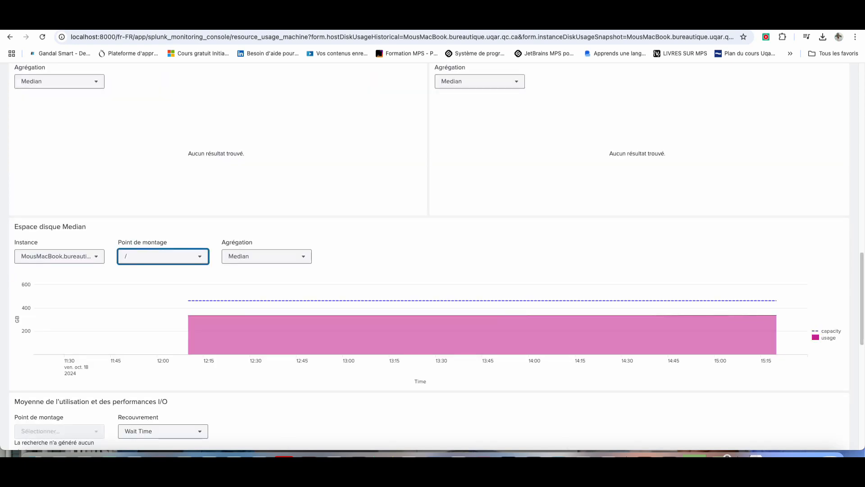
Step: Review the machine disk usage charts, then open the localhost:8089 instance's resource usage page
mouse_move(188, 315)
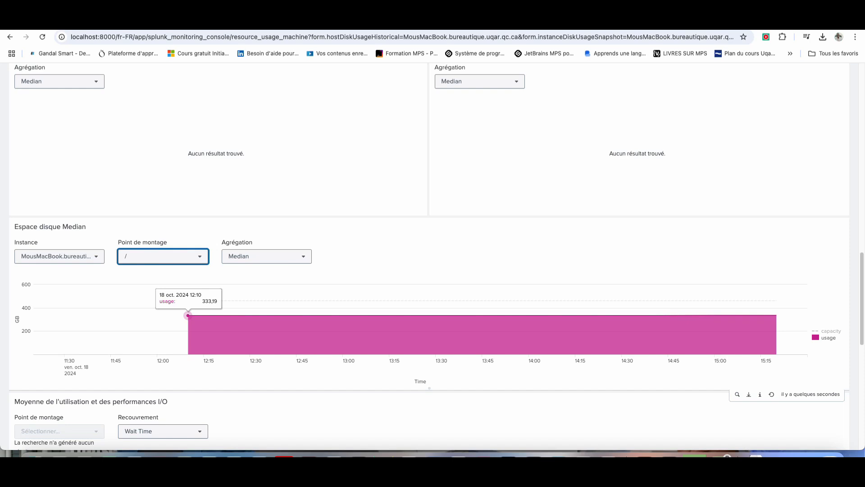
scroll(188, 315, down, 10)
scroll(429, 268, up, 15)
scroll(295, 350, down, 4)
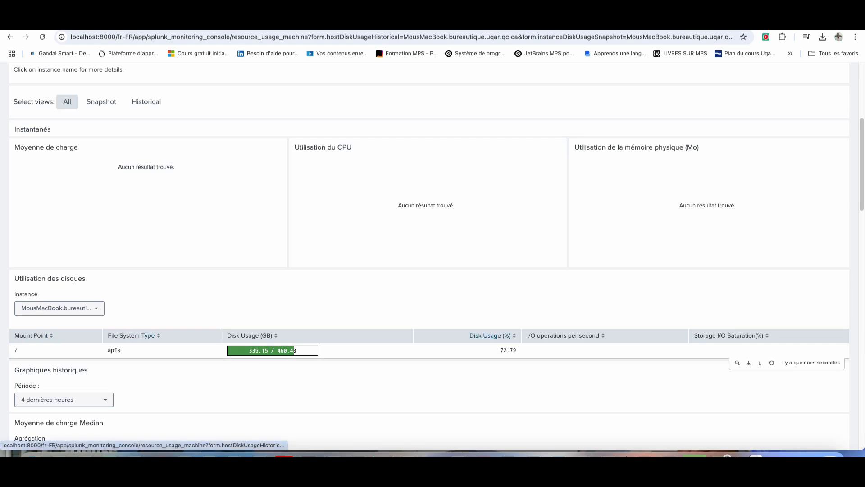
scroll(433, 260, up, 5)
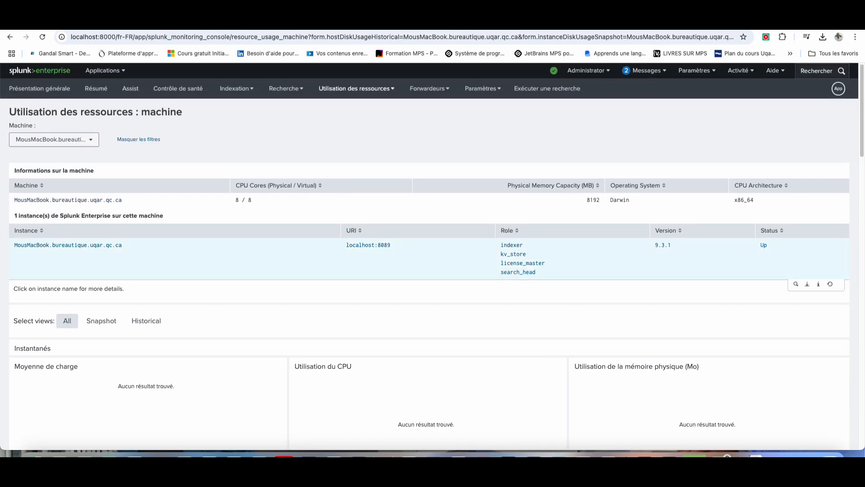
click(68, 245)
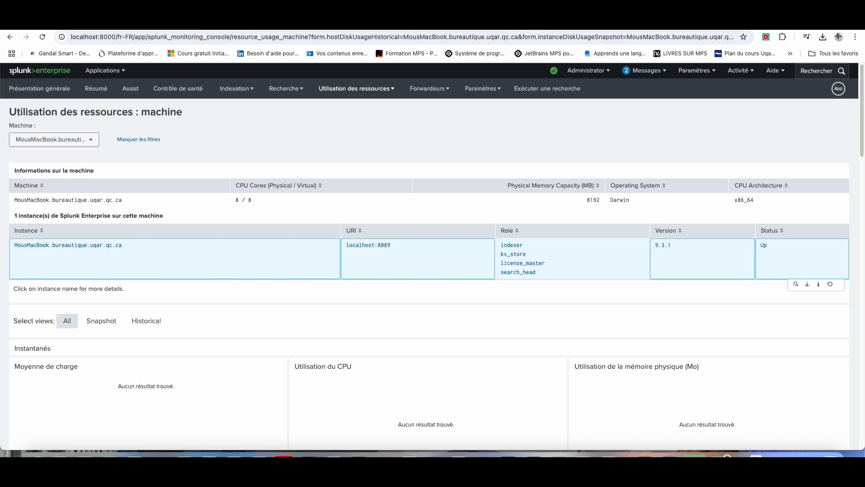
Step: Switch to the Utilisation du CPU : instance dashboard via the Utilisation des ressources menu
scroll(433, 257, down, 15)
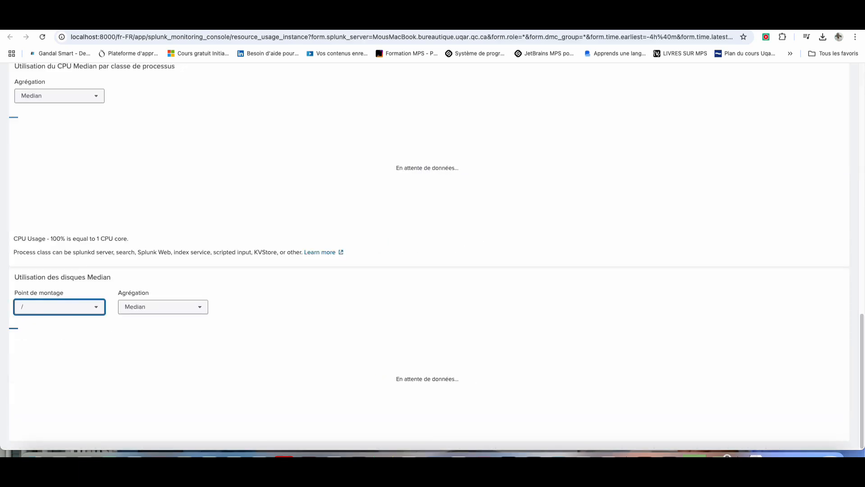
scroll(585, 252, down, 6)
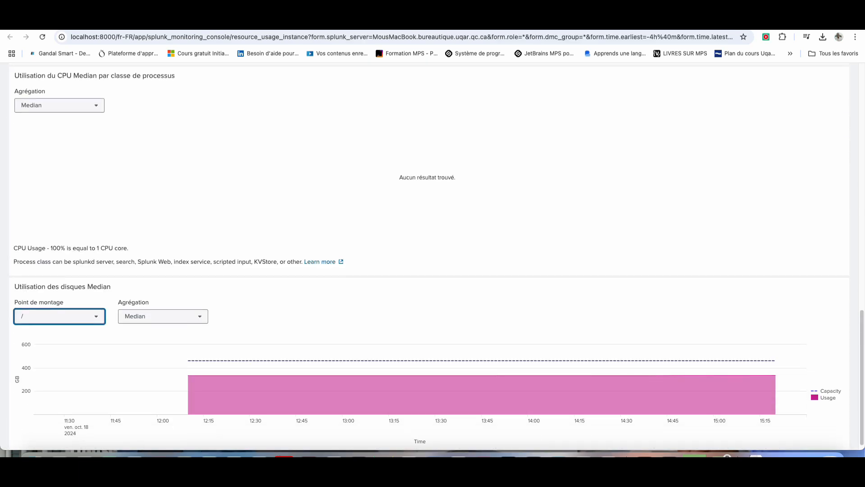
scroll(585, 252, up, 13)
scroll(433, 252, up, 3)
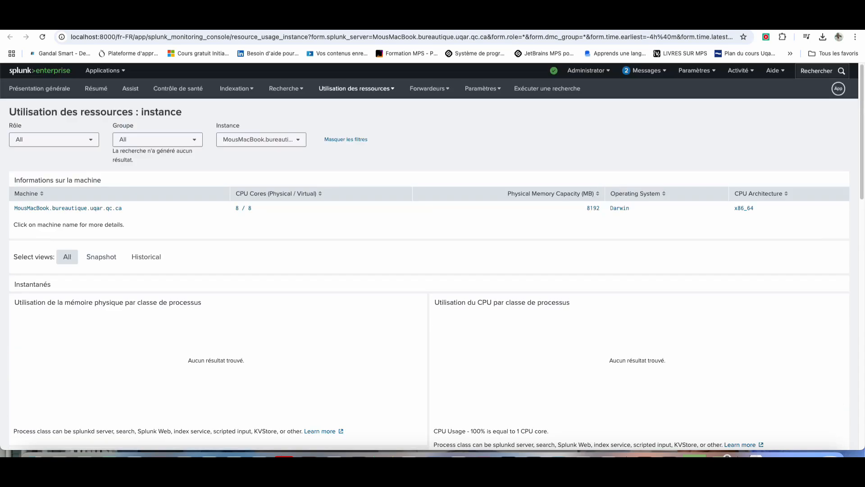
click(356, 89)
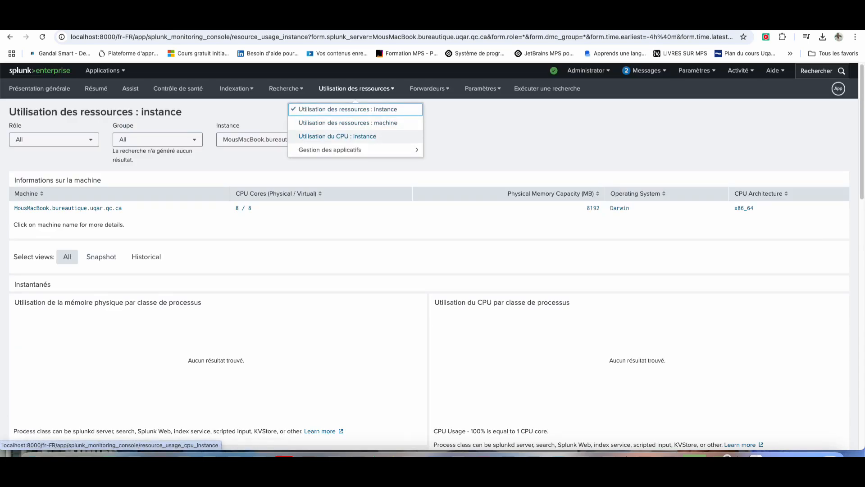
click(337, 136)
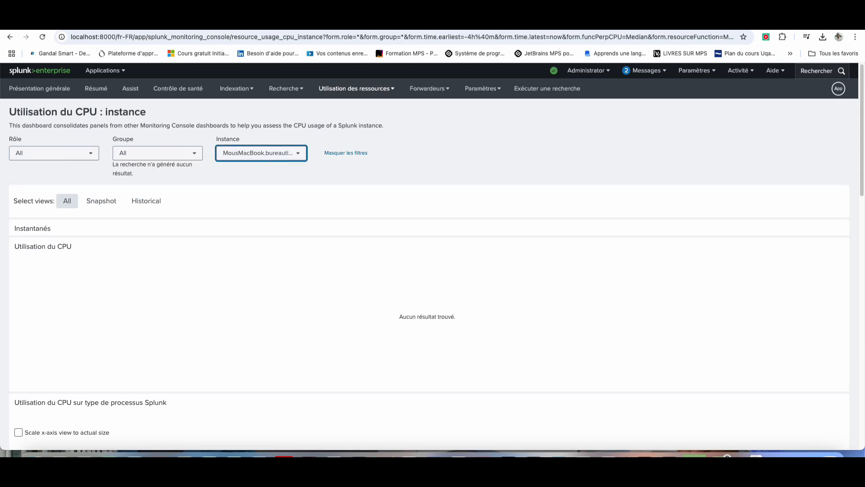
Step: Scroll the empty CPU panels, then bring up the Gestion des applicatifs submenu
scroll(427, 257, down, 3)
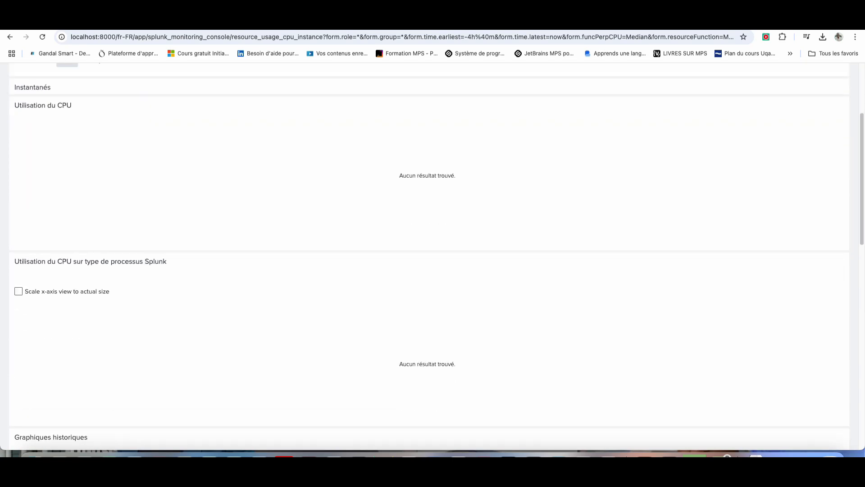
scroll(427, 257, down, 4)
scroll(427, 257, down, 9)
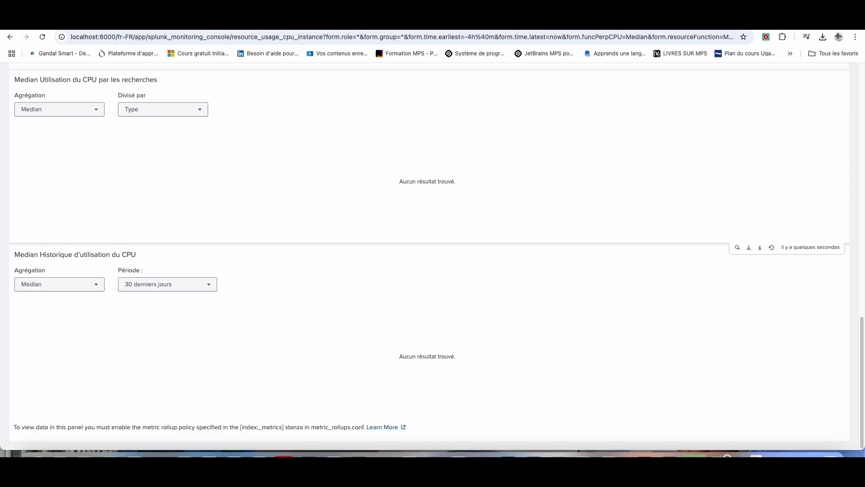
scroll(428, 256, up, 15)
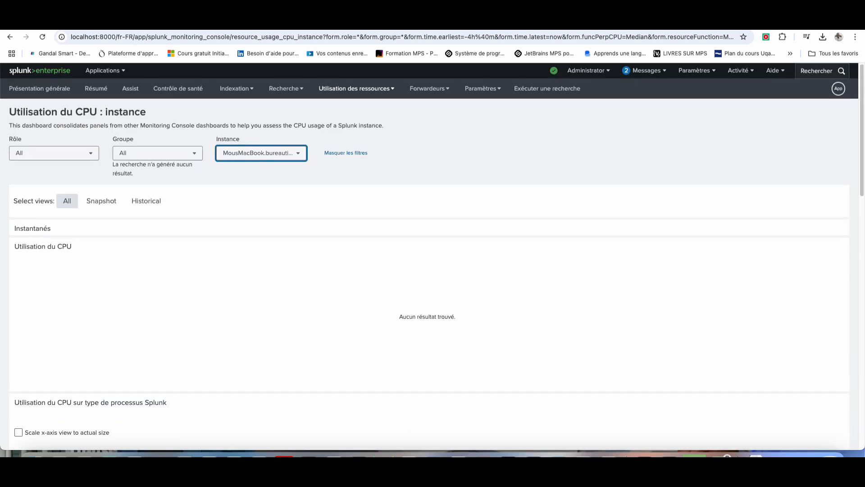
click(356, 89)
click(329, 150)
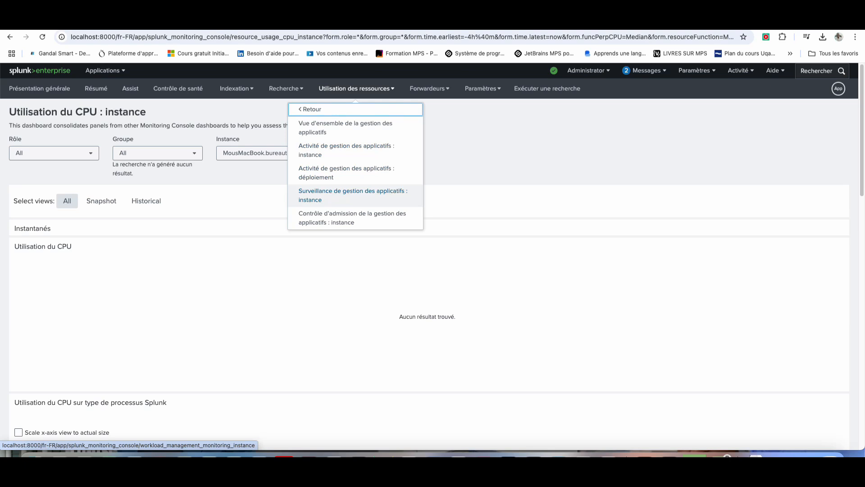
Step: Review Surveillance de gestion des applicatifs : instance, then return to Contrôle de santé
click(353, 195)
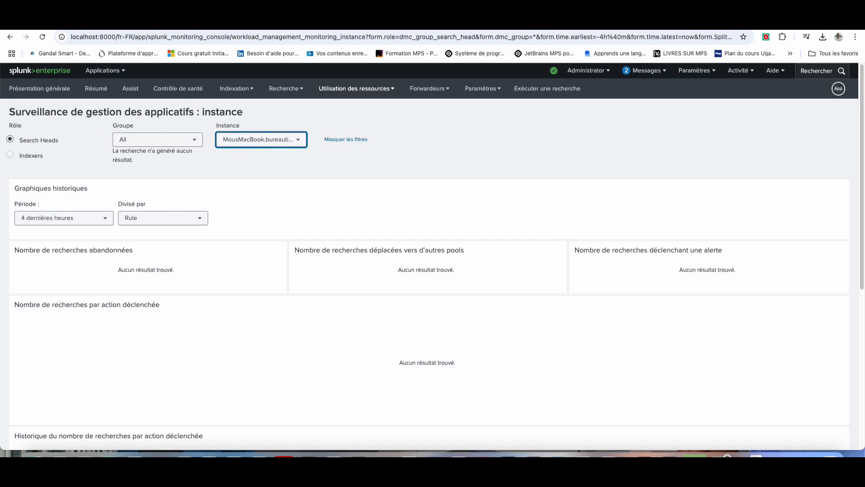
scroll(429, 251, down, 6)
scroll(429, 250, up, 6)
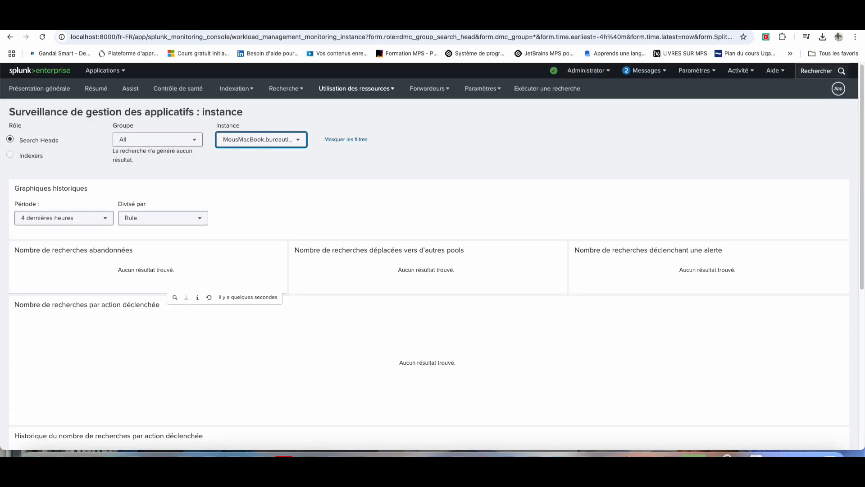
click(178, 88)
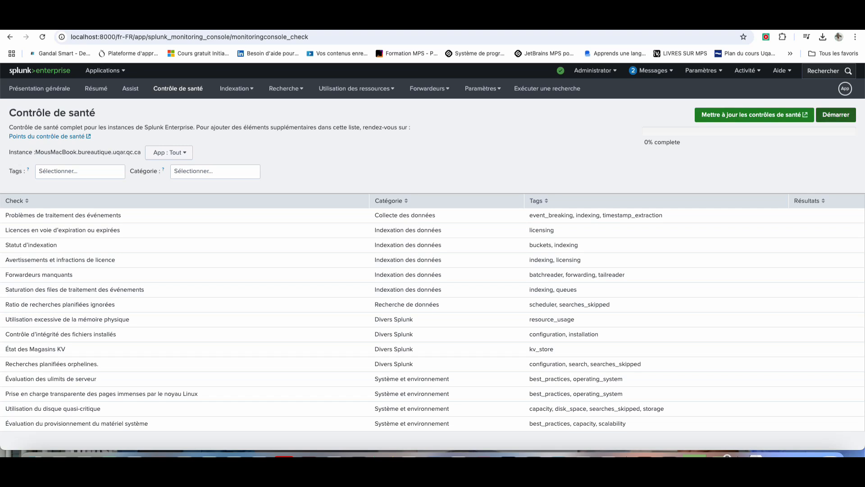
Step: Run the 15 health checks and review the results: 1 warning, 2 info, 4 passed, 8 N/A
click(835, 114)
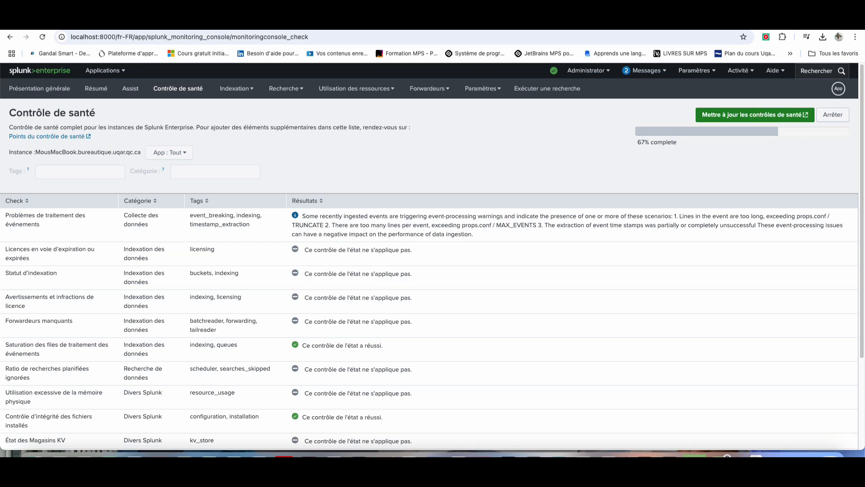
scroll(432, 256, down, 3)
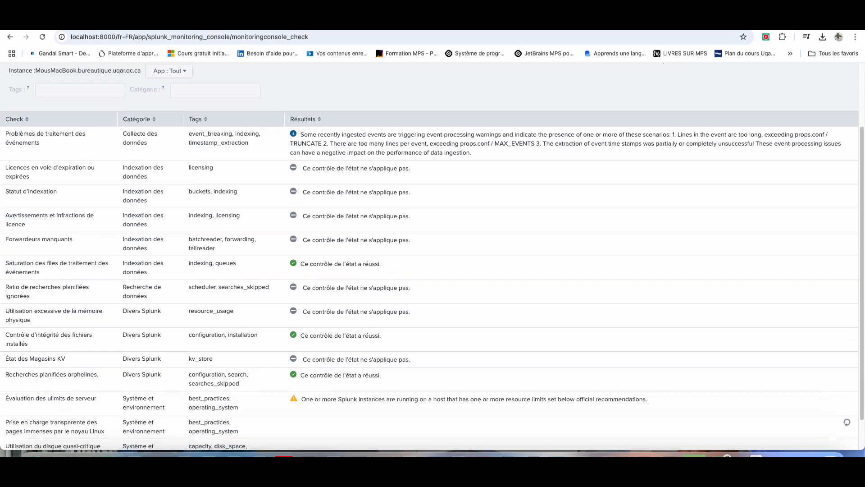
scroll(432, 256, down, 1)
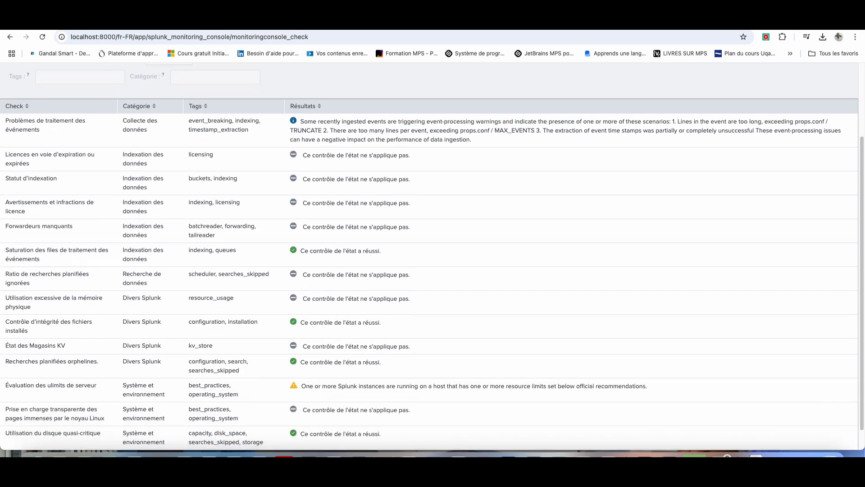
scroll(432, 256, down, 1)
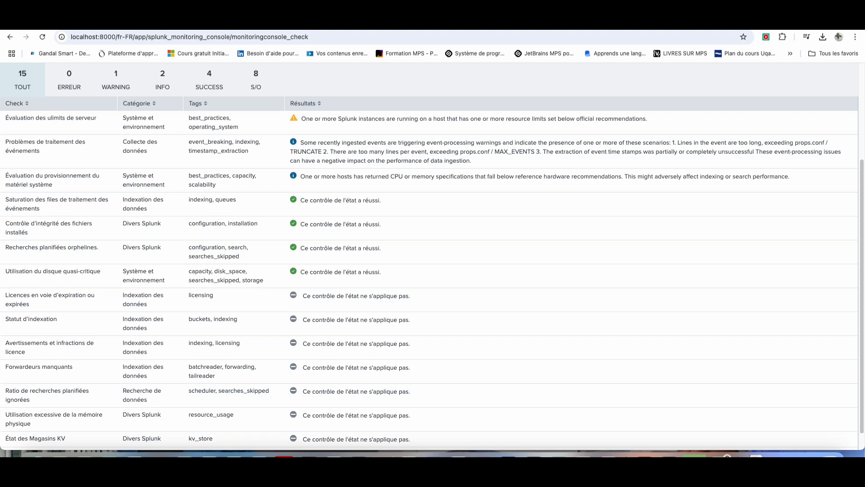
scroll(431, 256, down, 1)
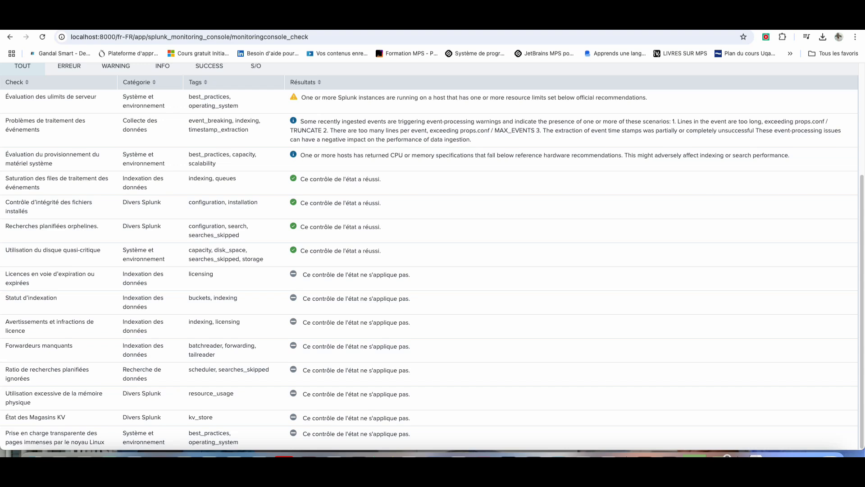
scroll(432, 256, up, 7)
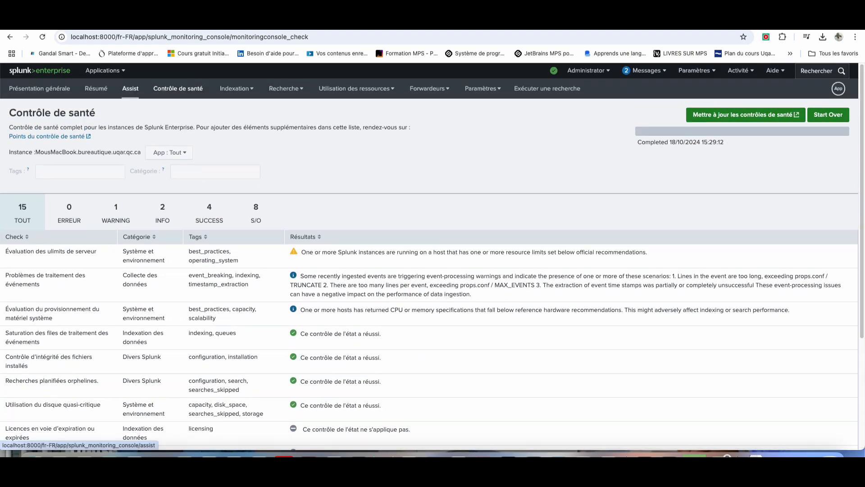
Step: Begin an 'index' search, discard it, and open the Monitoring Console overview showing Server 9.3.1
click(547, 89)
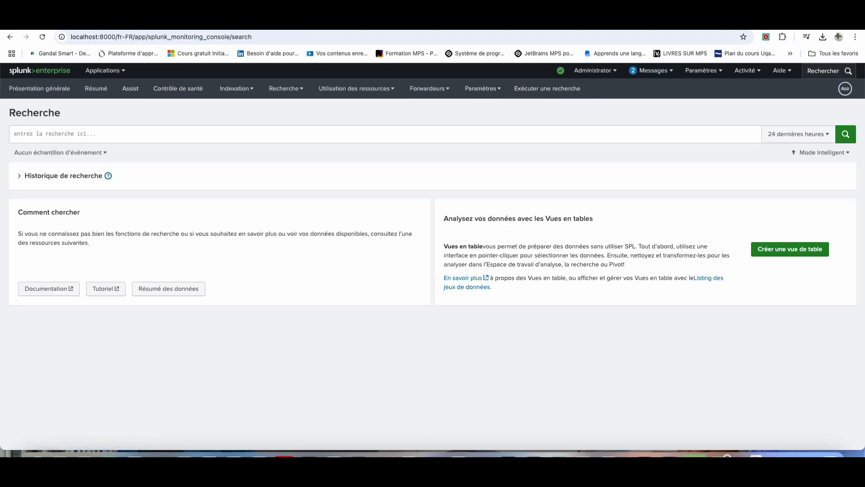
text(index)
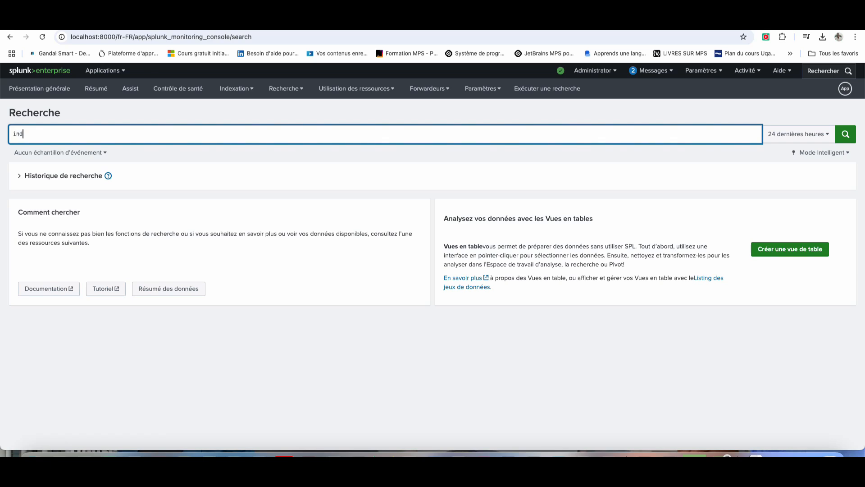
key(BackSpace)
key(BackSpace)
key(BackSpace)
key(BackSpace)
key(BackSpace)
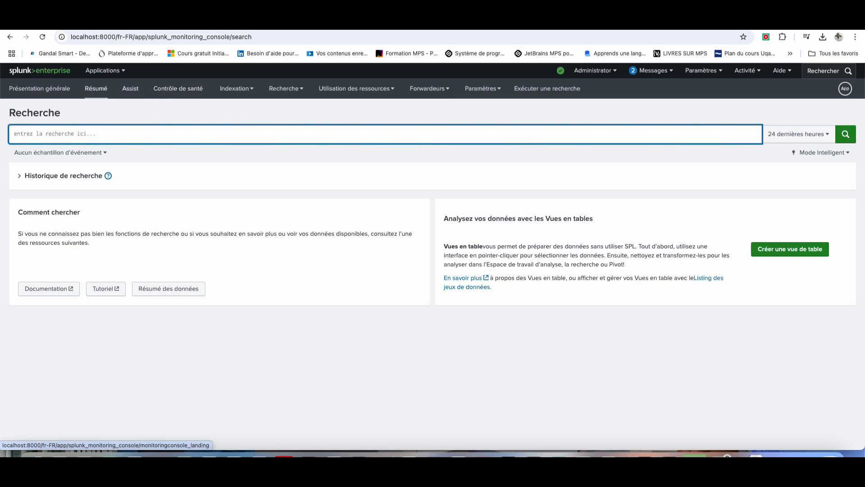
click(39, 88)
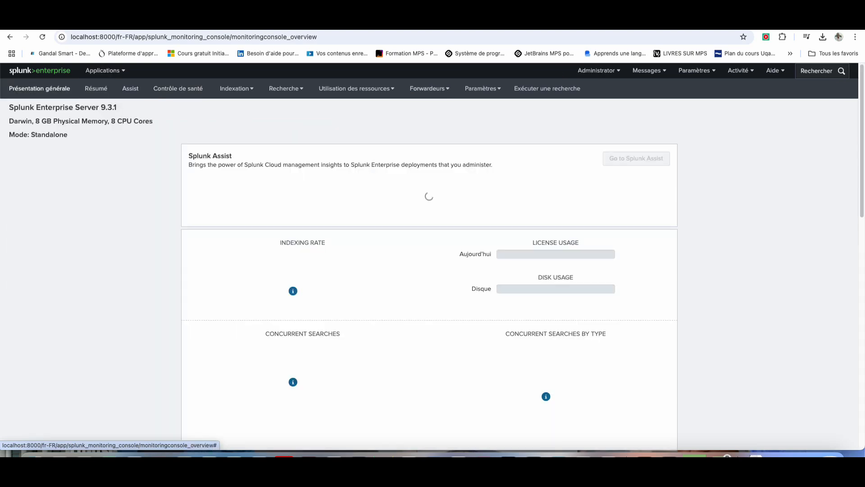